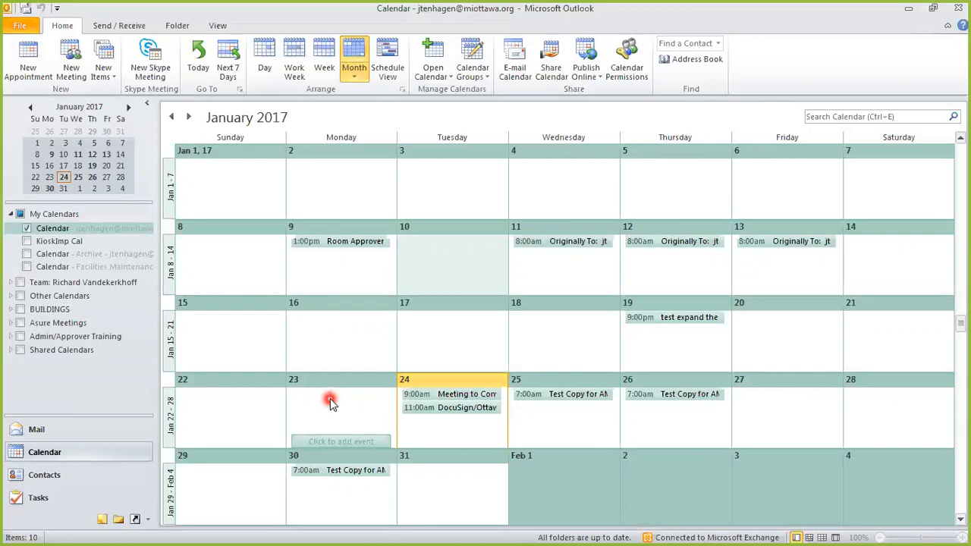
double_click(330, 401)
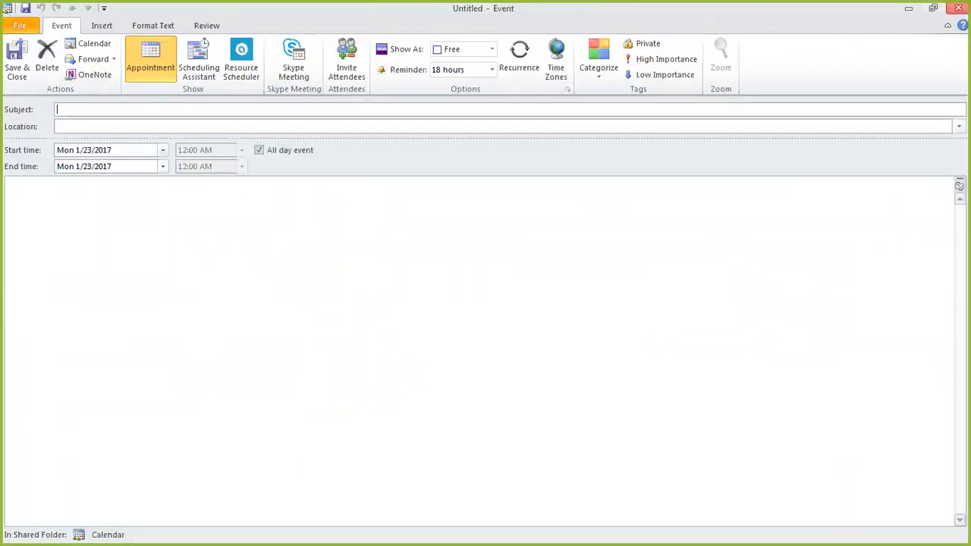
key(Escape)
click(110, 79)
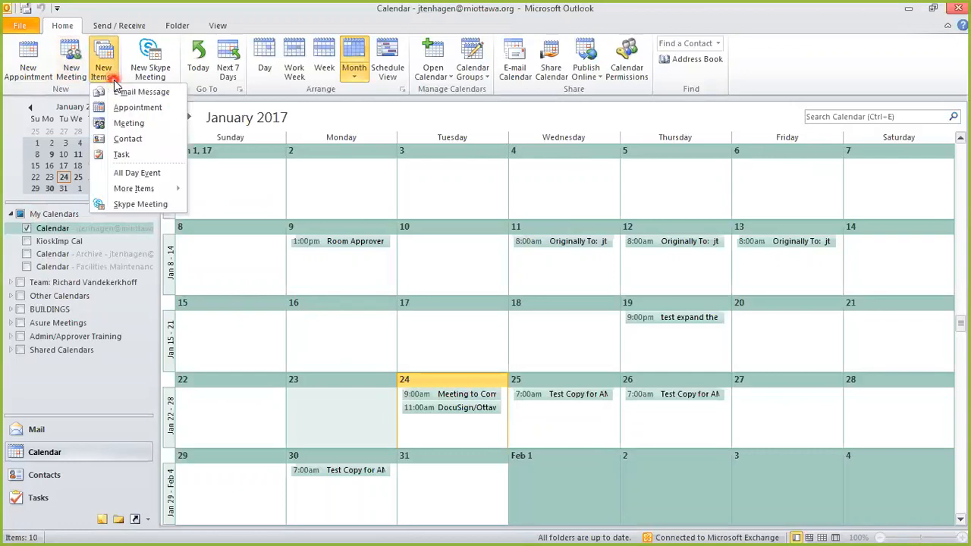
click(125, 125)
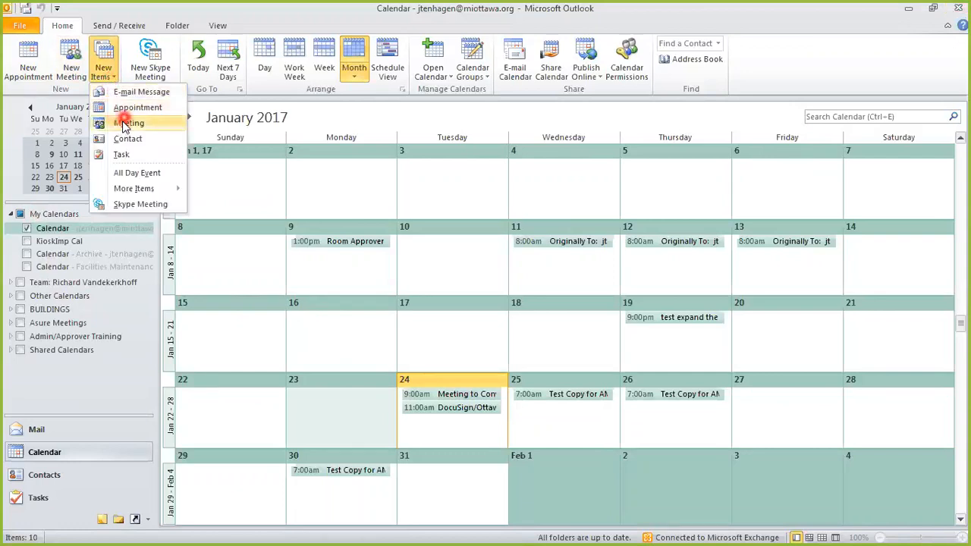
click(343, 413)
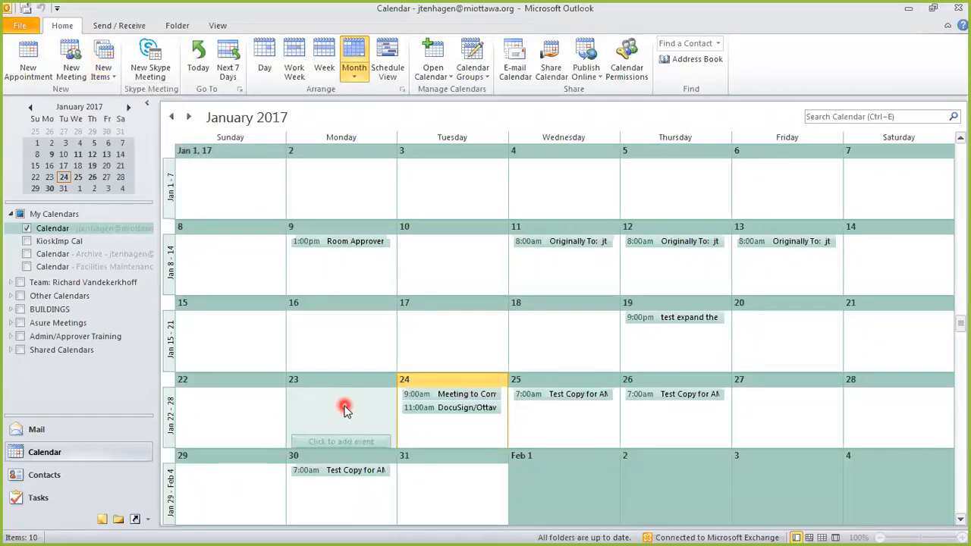
Create a calendar entry on Monday, January 23, 2017 with the subject "meeting title test" and turn off its all-day setting
double_click(339, 401)
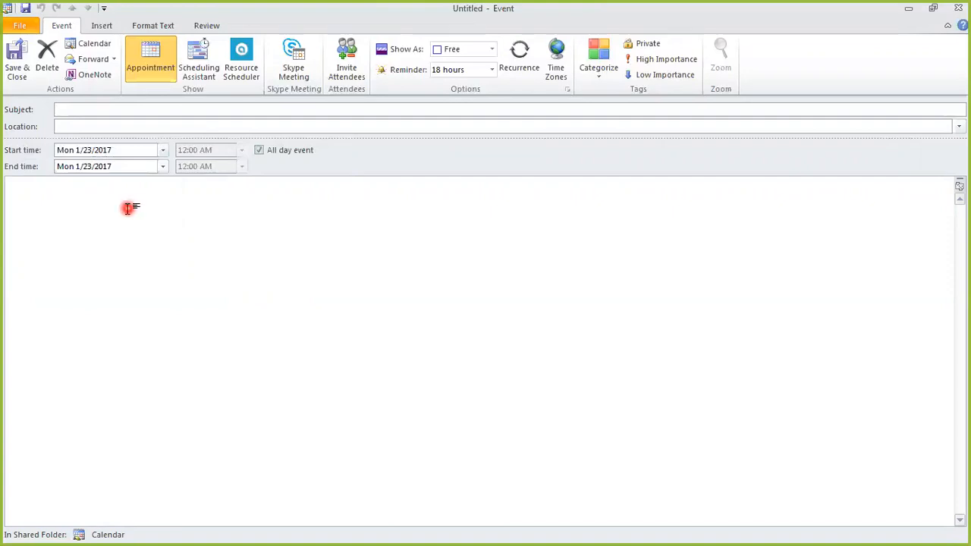
click(317, 109)
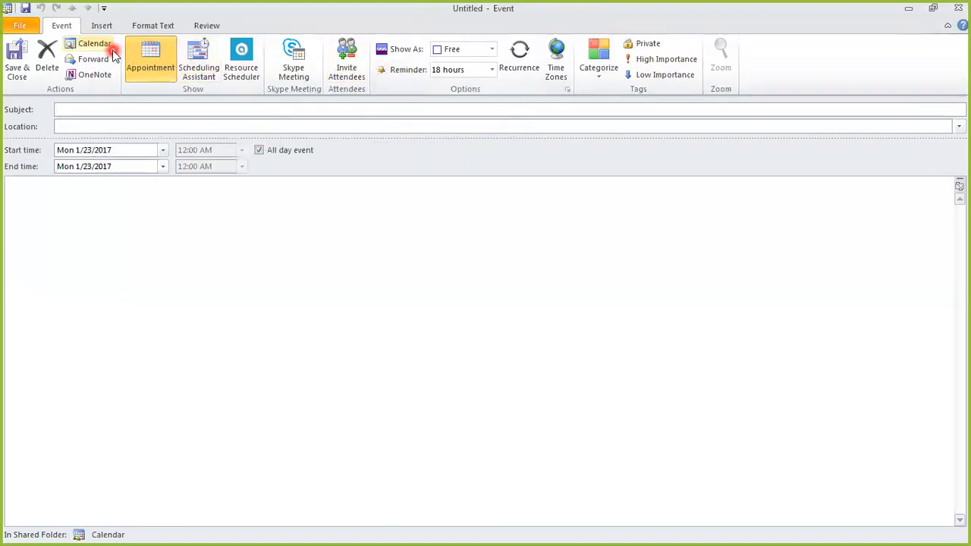
click(103, 26)
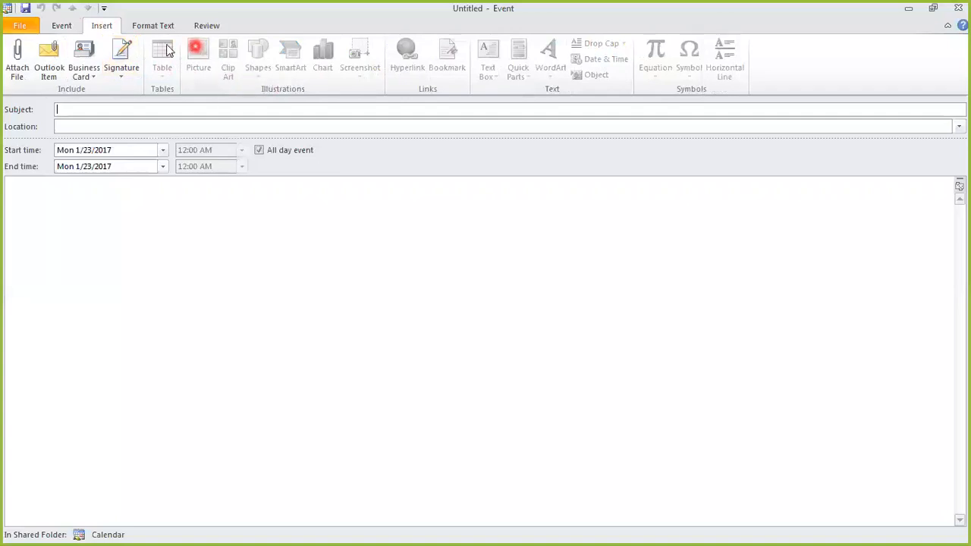
click(67, 26)
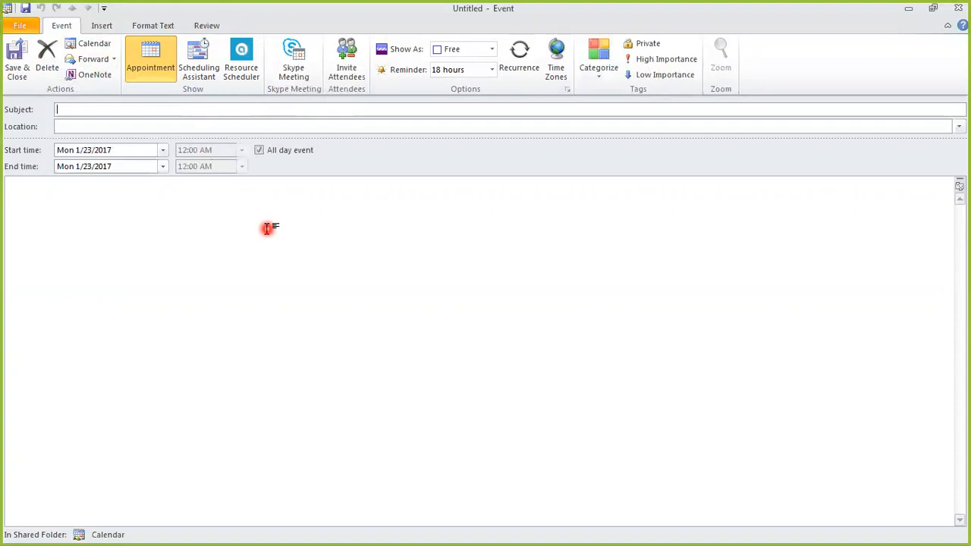
click(95, 126)
text(meeting title test)
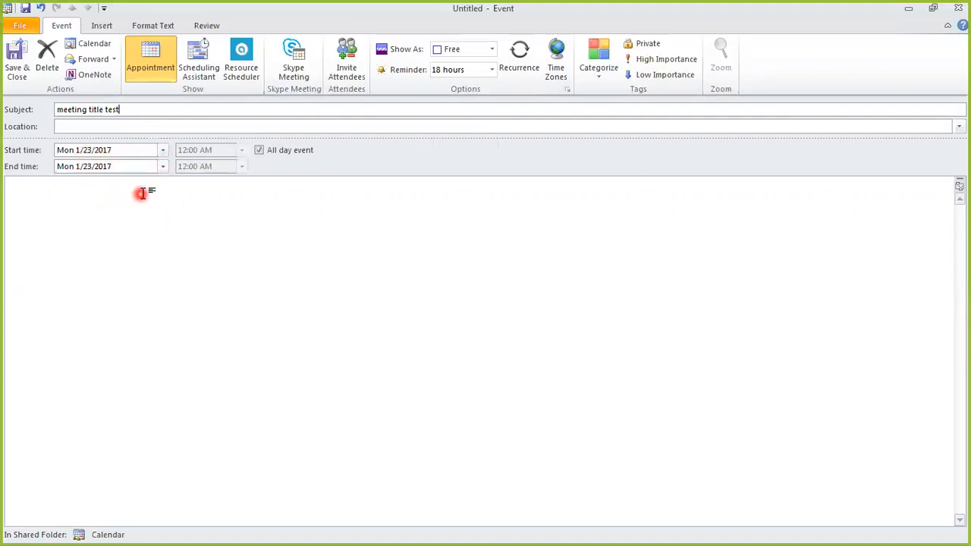
click(258, 149)
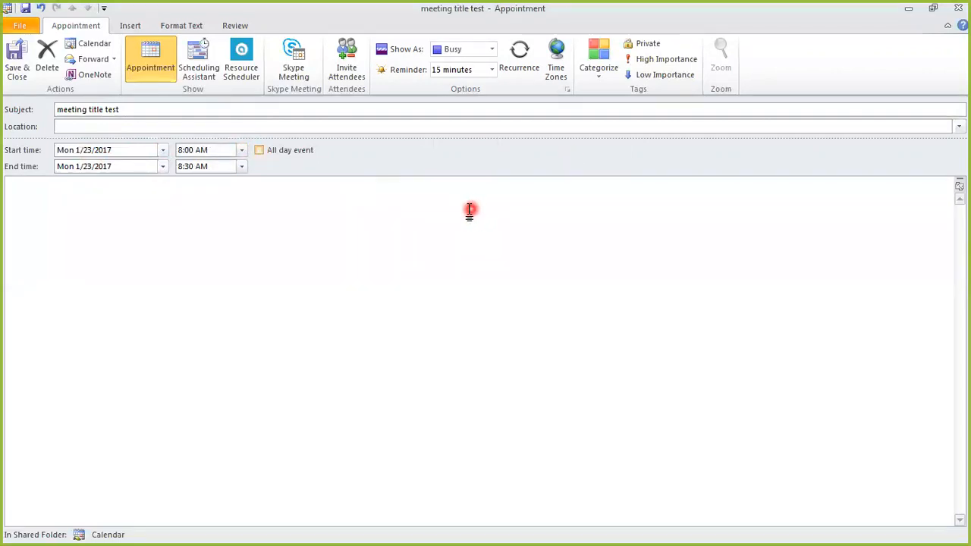
Make the appointment recur weekly on Monday, ending after 3 occurrences
click(519, 56)
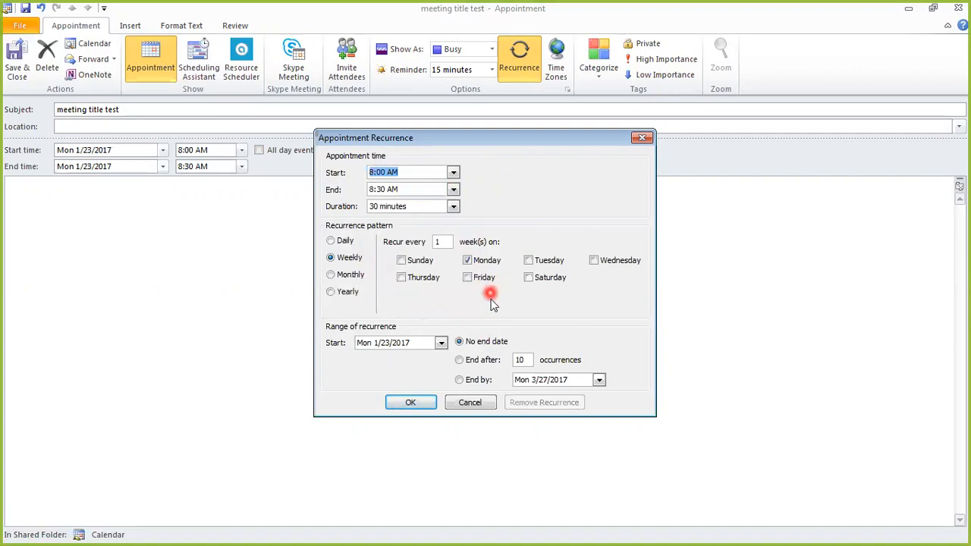
click(491, 363)
double_click(520, 360)
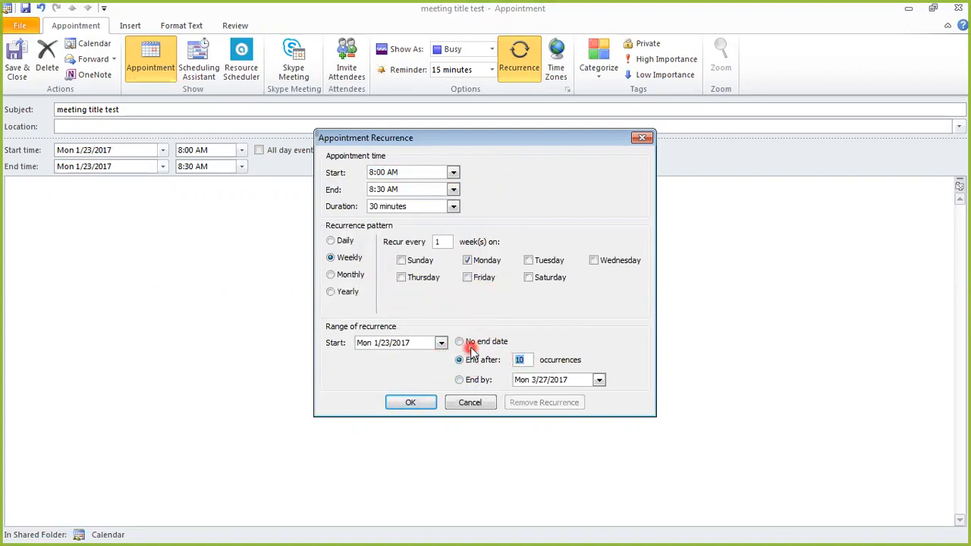
text(3)
click(411, 403)
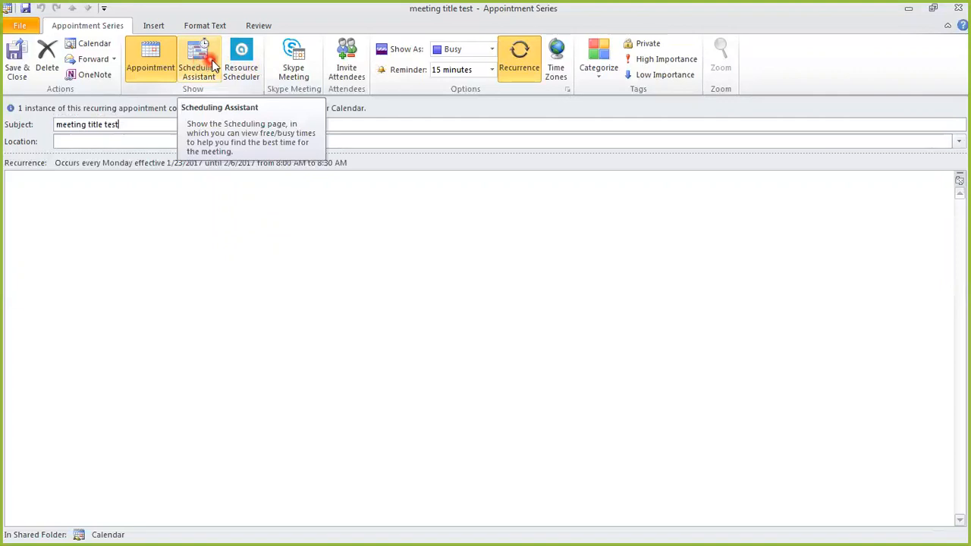
Turn the appointment into a meeting with invitees and add the suggested colleague as recipient
click(352, 66)
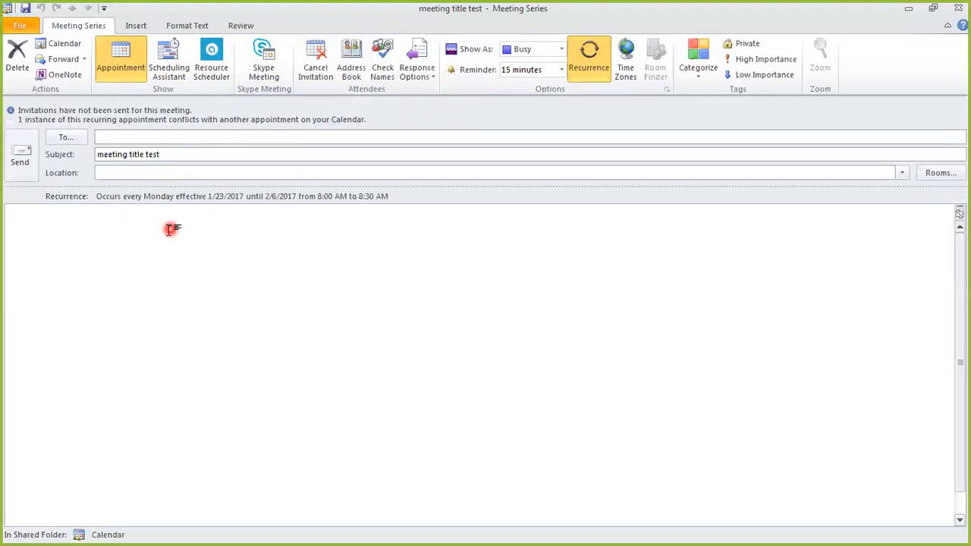
text(dian)
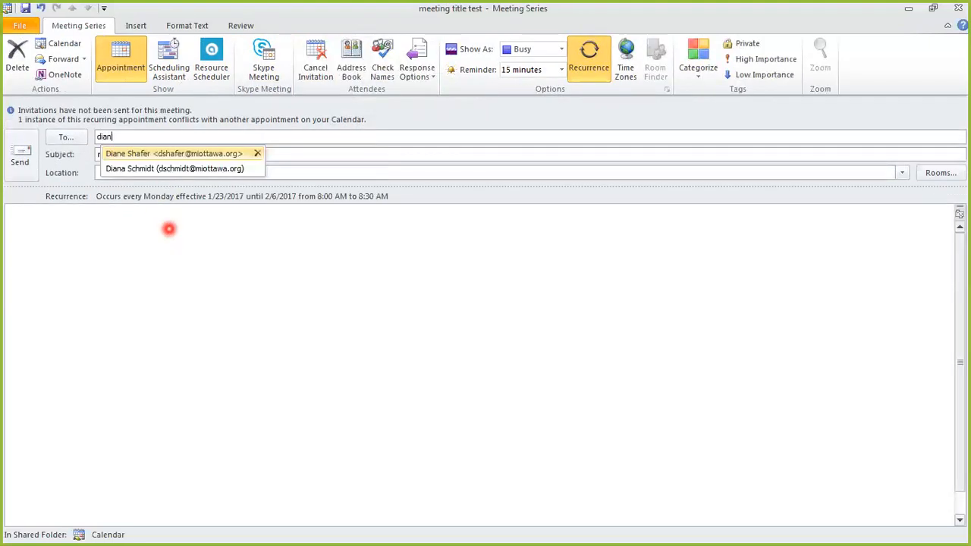
click(151, 169)
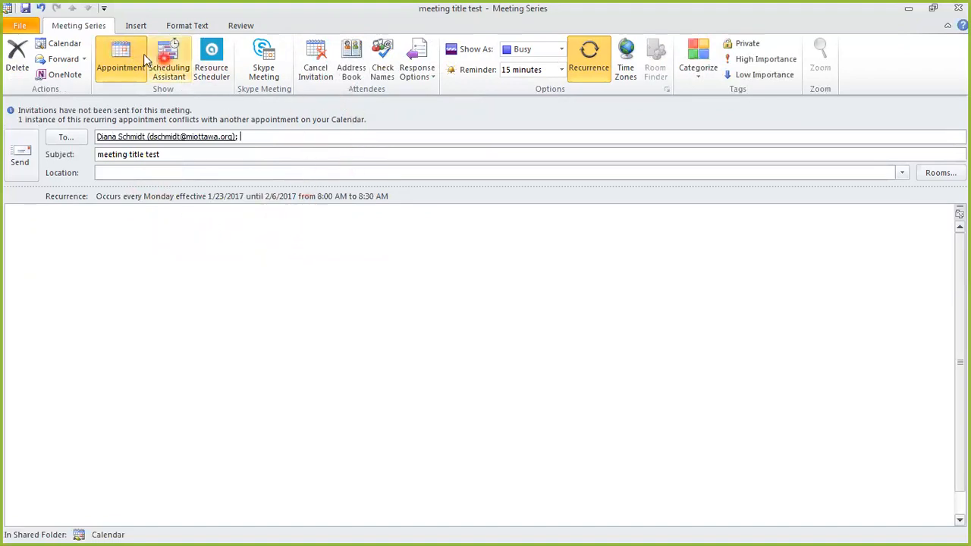
Examine the attendees' availability around January 23 in the Scheduling Assistant, close the Room Finder and return to the meeting details
click(174, 62)
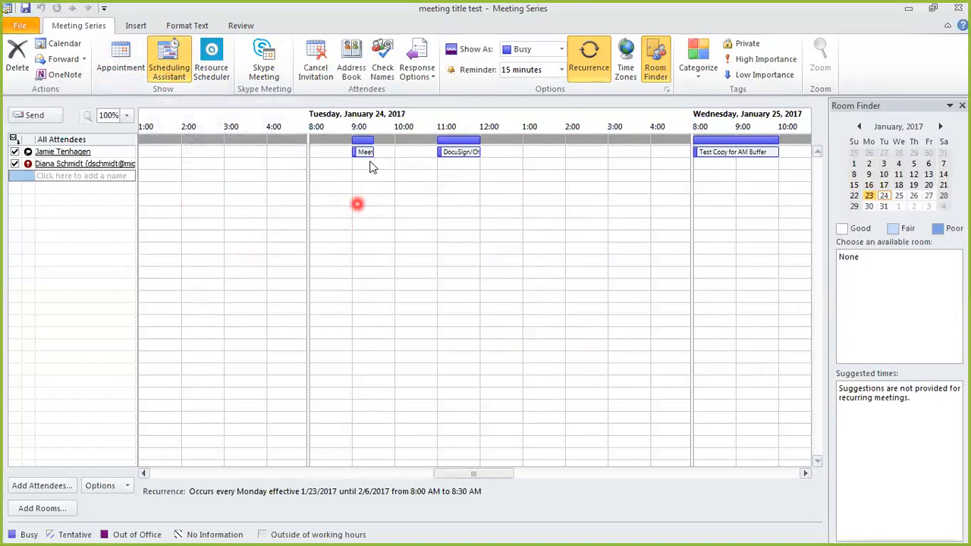
mouse_move(473, 482)
mouse_down()
mouse_move(523, 480)
mouse_move(448, 480)
mouse_move(471, 482)
mouse_up()
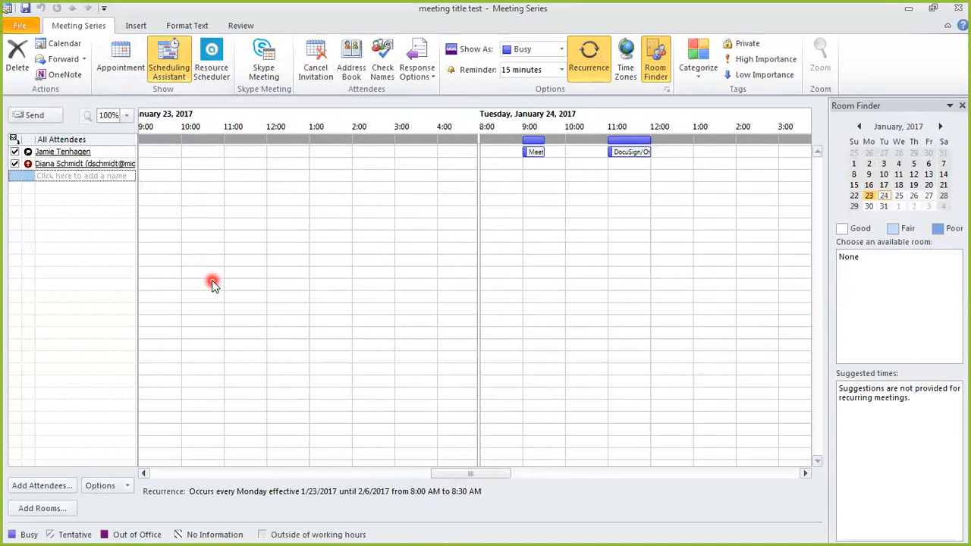
click(118, 57)
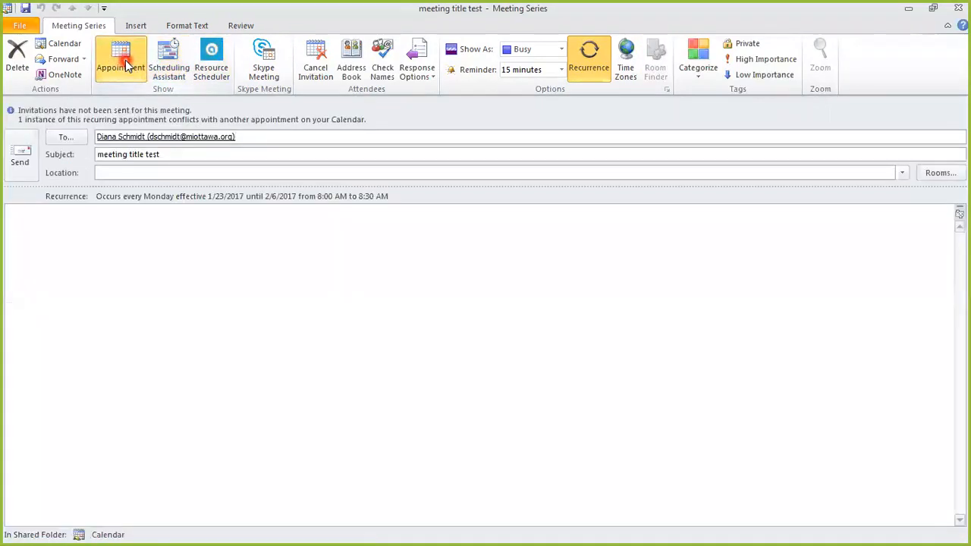
click(168, 62)
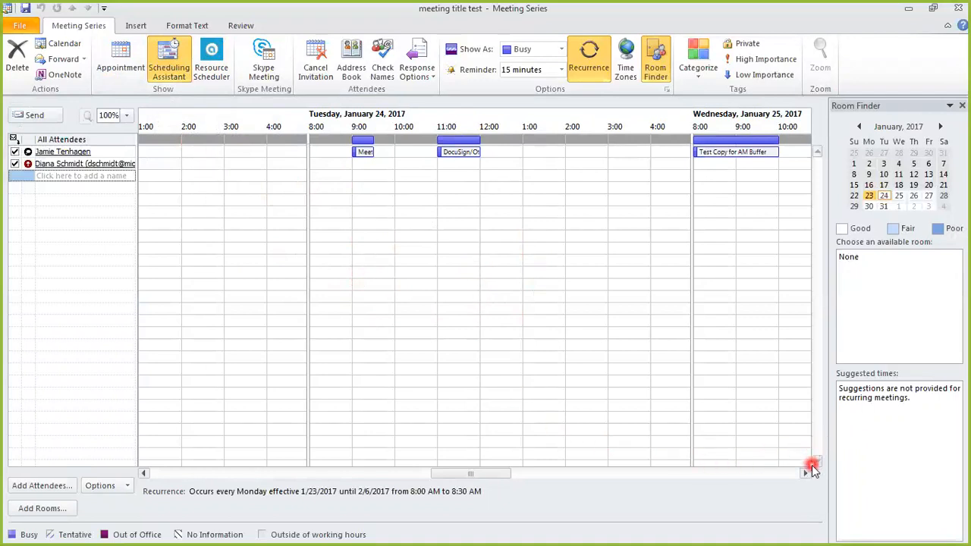
click(961, 106)
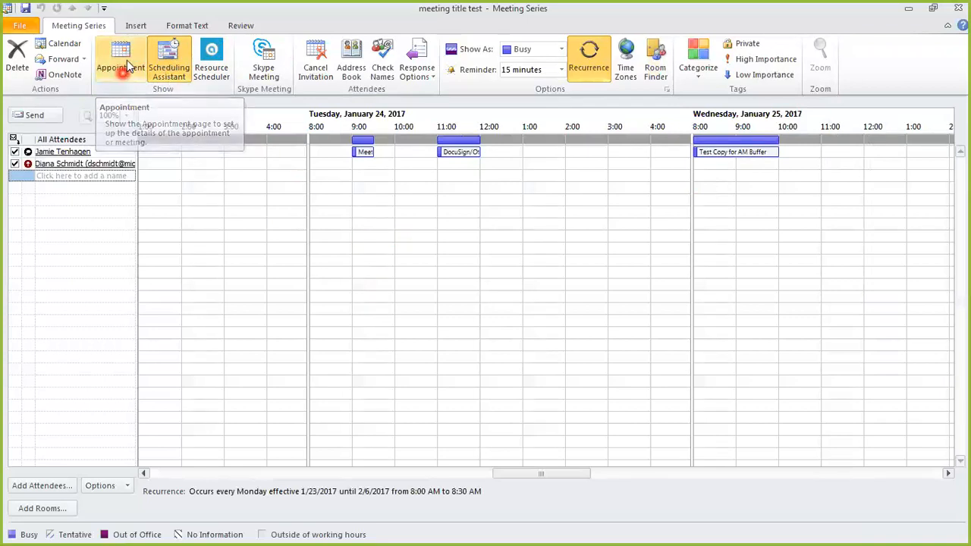
click(122, 63)
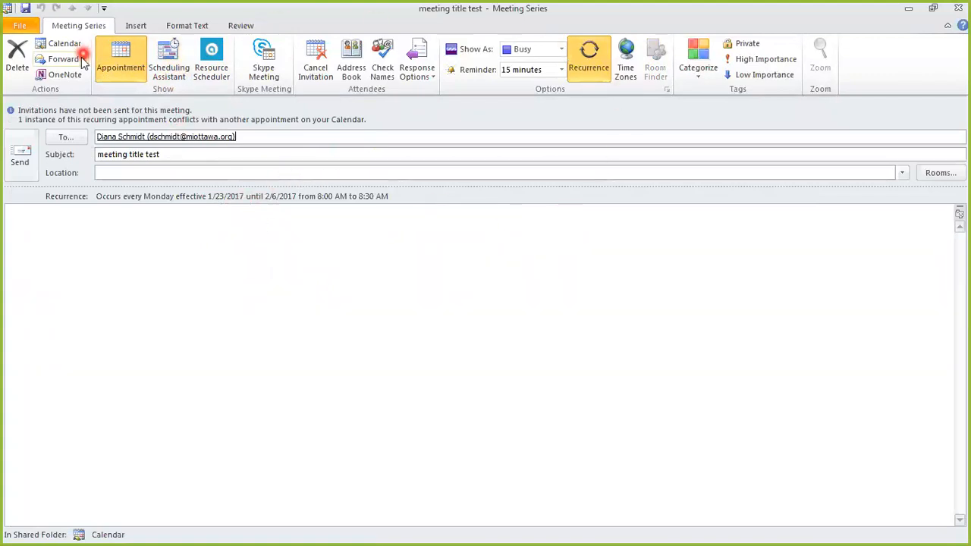
In the Resource Scheduler, set the number of attendees to 10 and the reservation type to Event
click(212, 61)
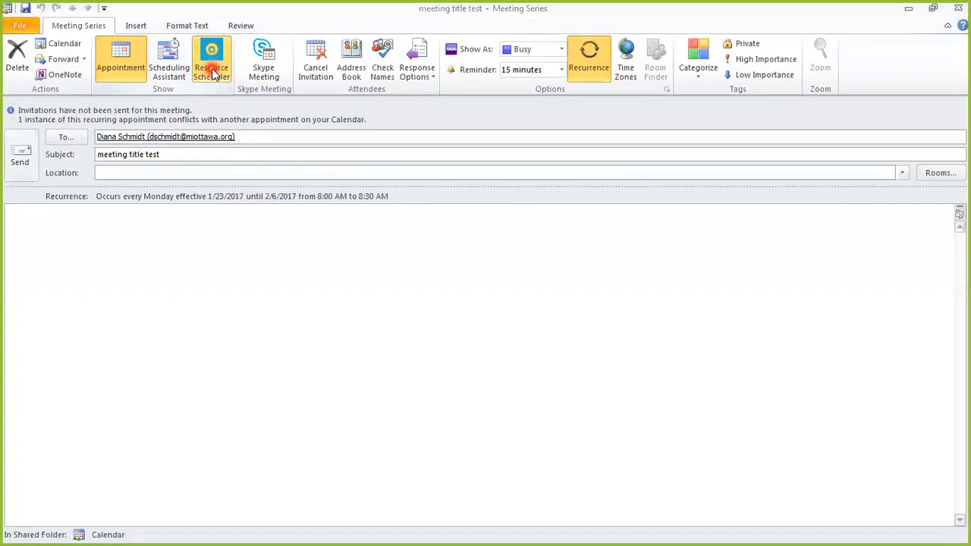
click(213, 72)
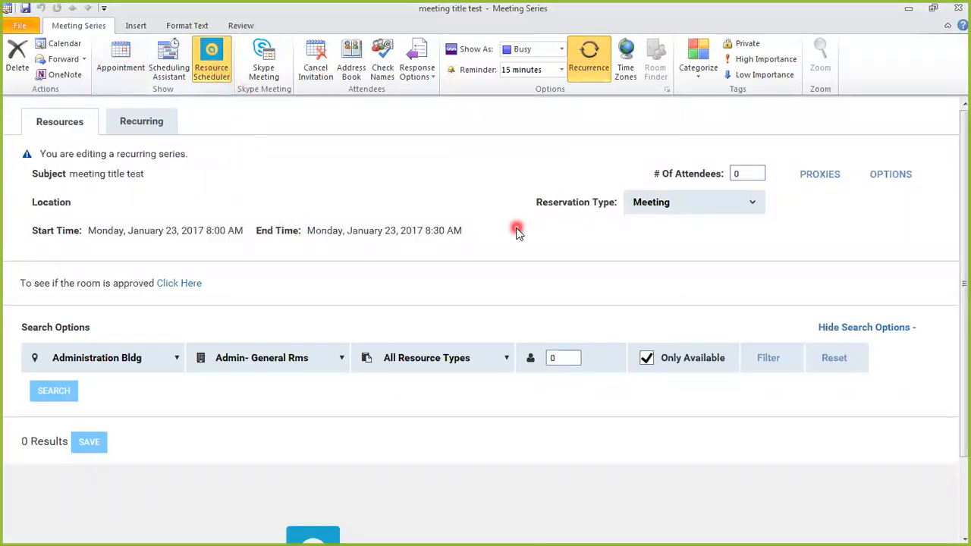
double_click(747, 174)
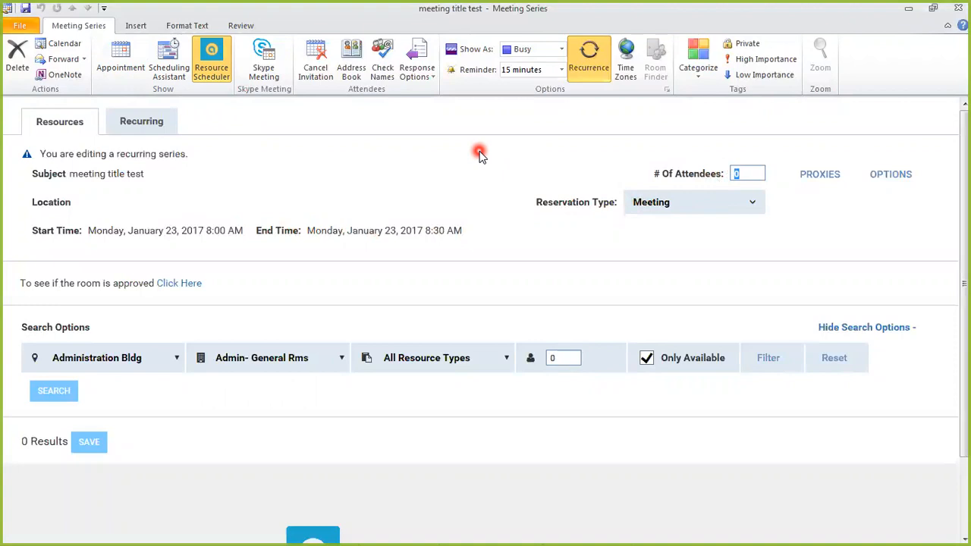
text(0)
click(657, 205)
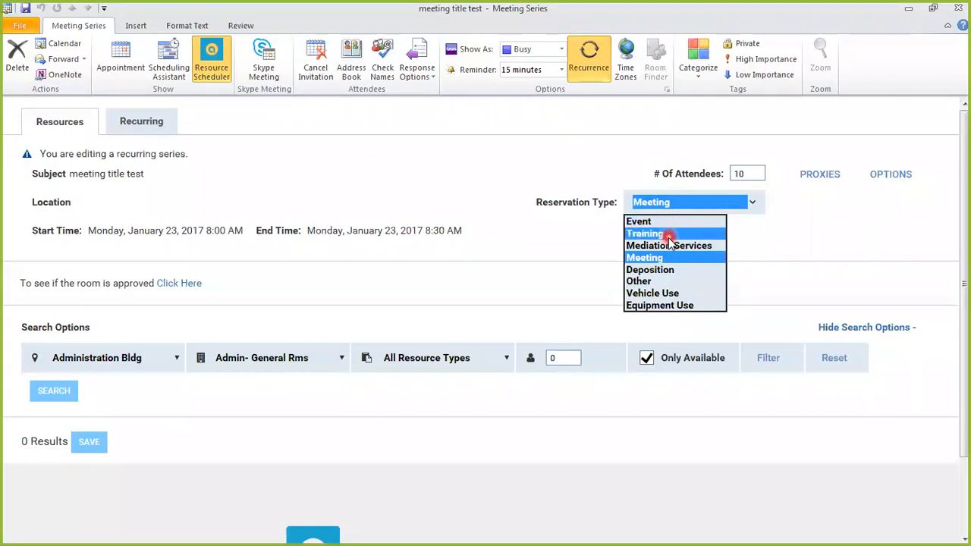
click(665, 221)
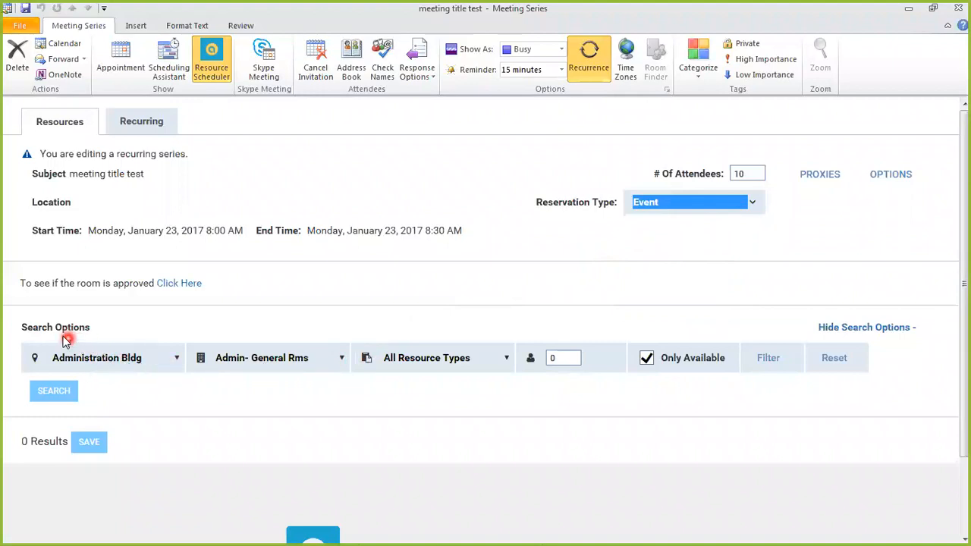
Set the resource search location to Administration Bldg with All Groups
scroll(265, 331, down, 1)
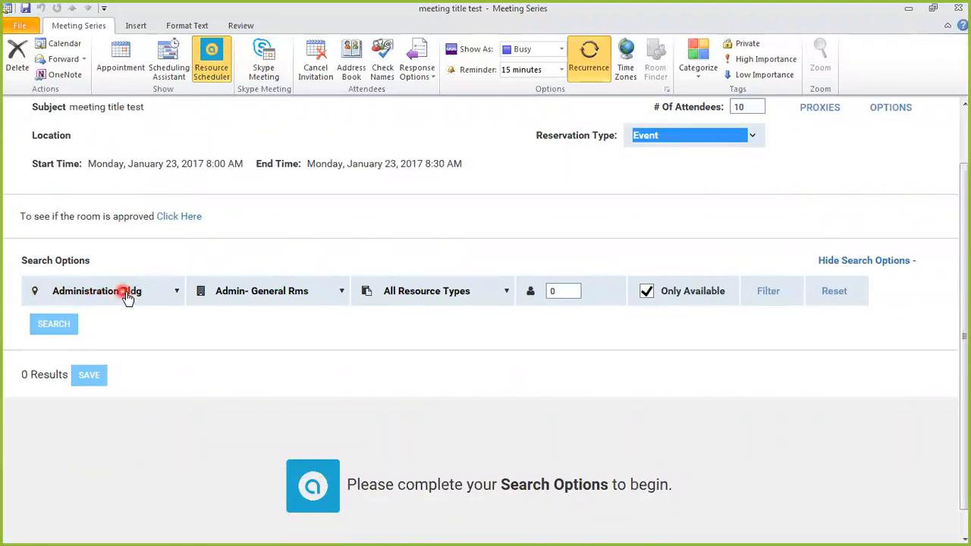
click(173, 292)
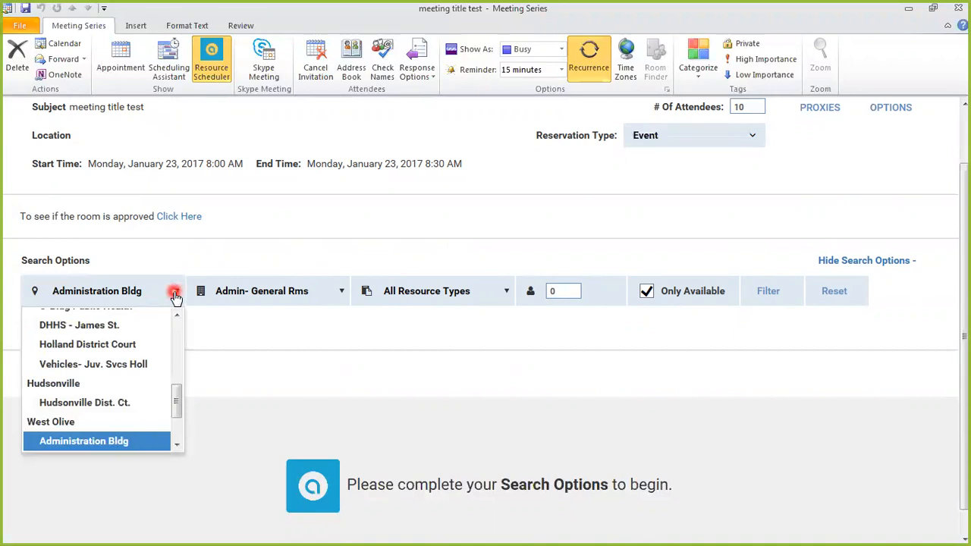
mouse_move(177, 396)
mouse_down()
mouse_move(177, 427)
mouse_move(179, 394)
mouse_up()
click(176, 293)
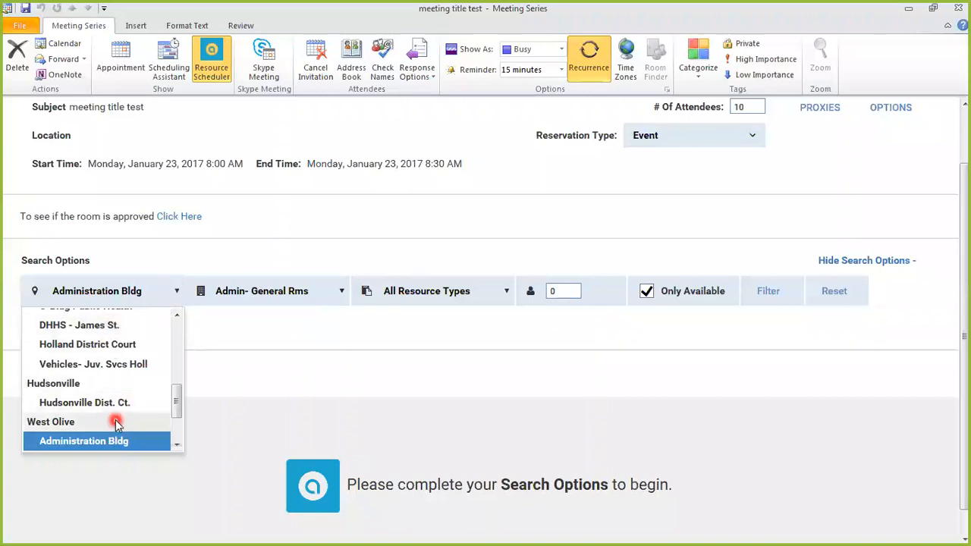
click(262, 338)
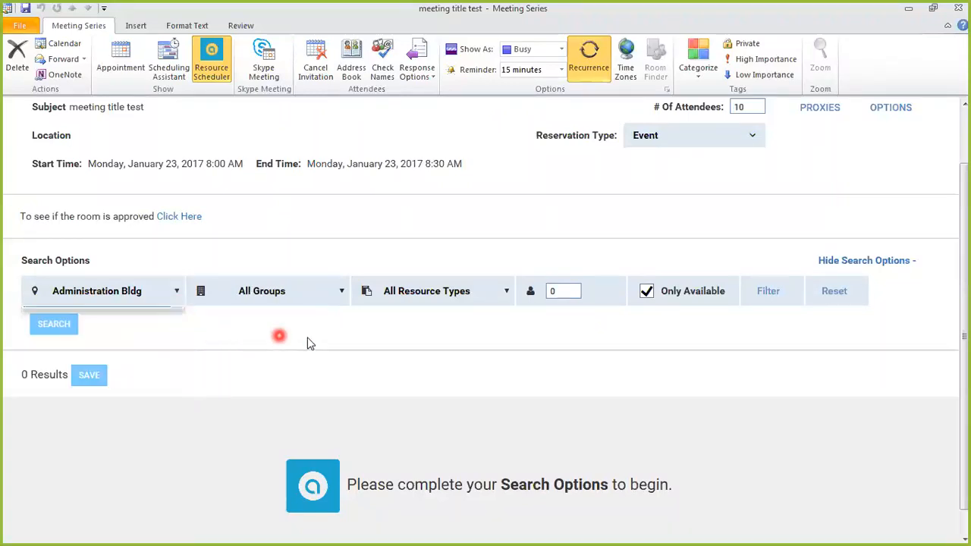
Look over the resource characteristic filters without applying any, and search for available resources in the Administration Bldg
double_click(565, 292)
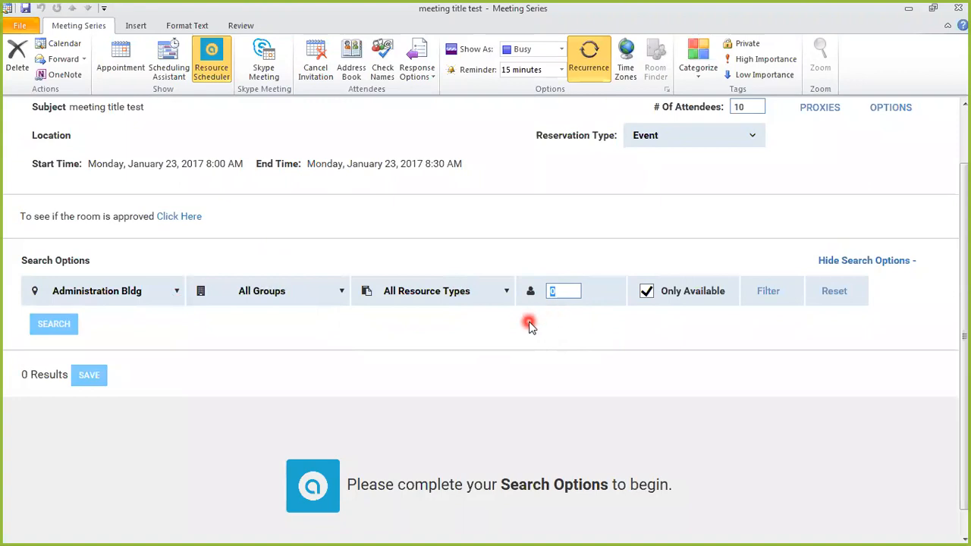
click(620, 323)
click(768, 298)
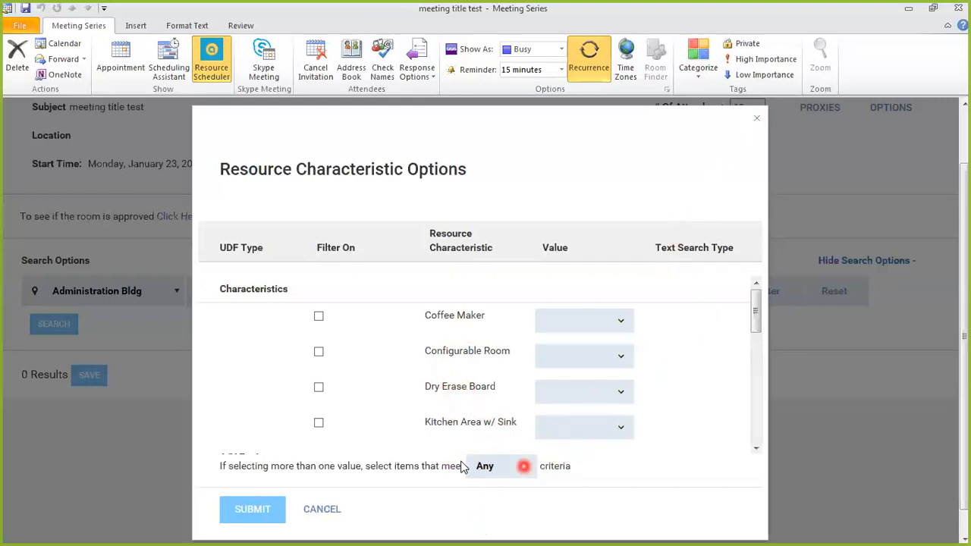
click(757, 118)
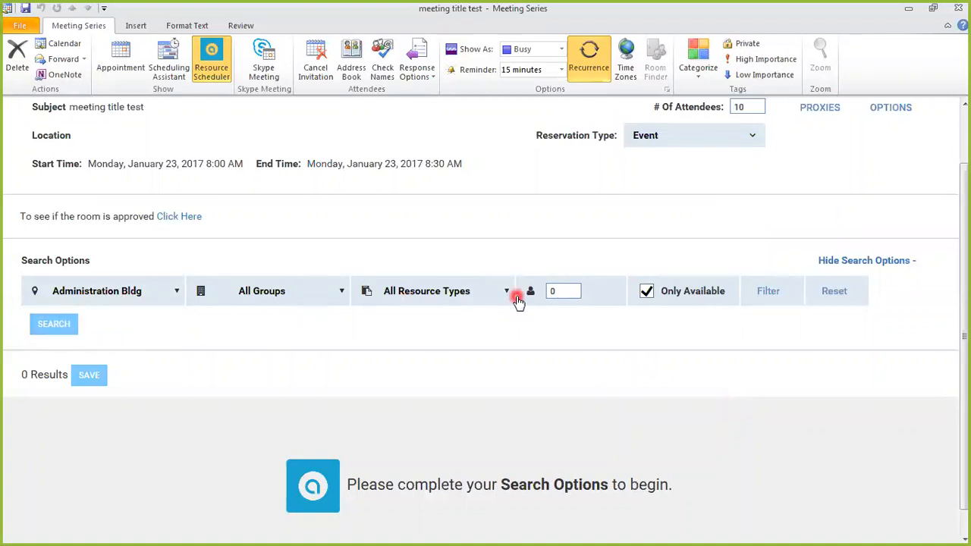
click(65, 329)
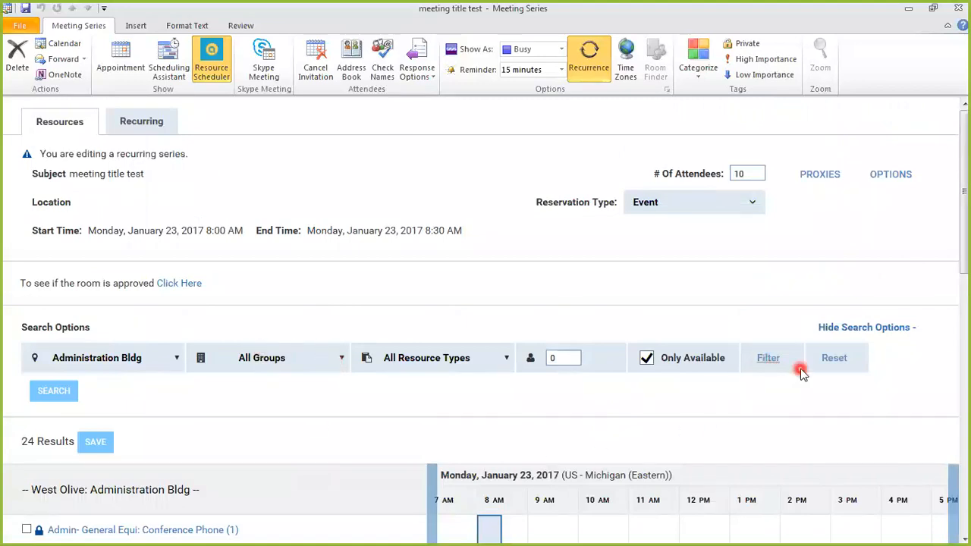
Hide the search options and look over the layout choices for the Board Room without changing its layout
click(882, 329)
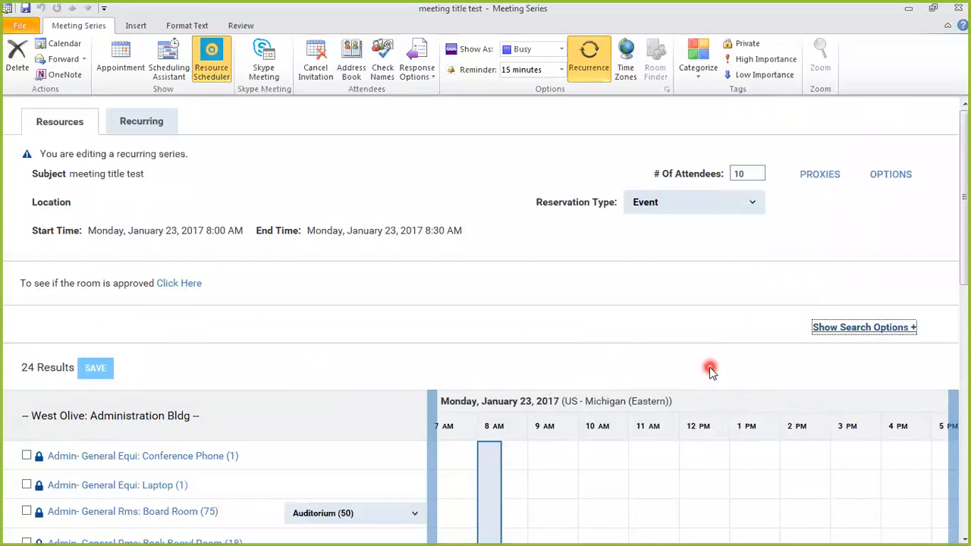
scroll(709, 369, down, 4)
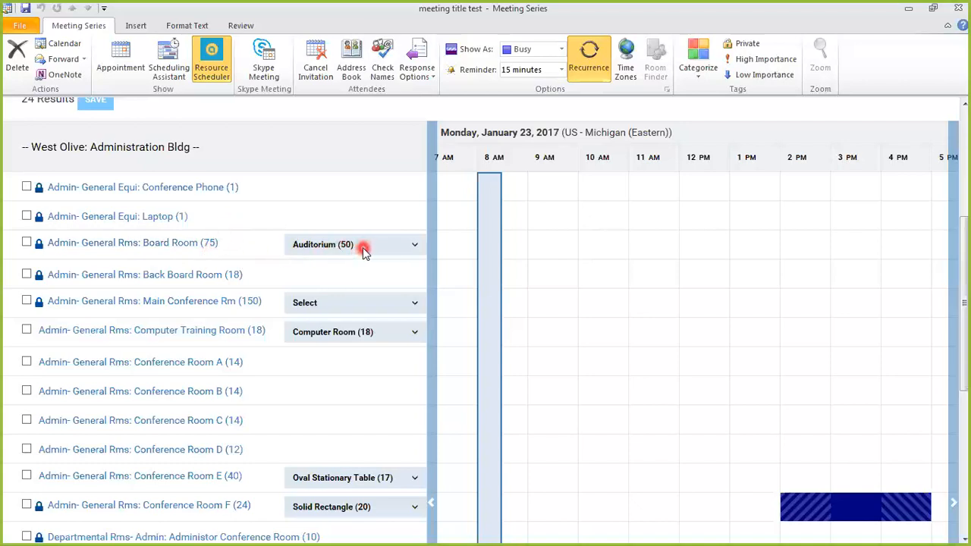
click(412, 250)
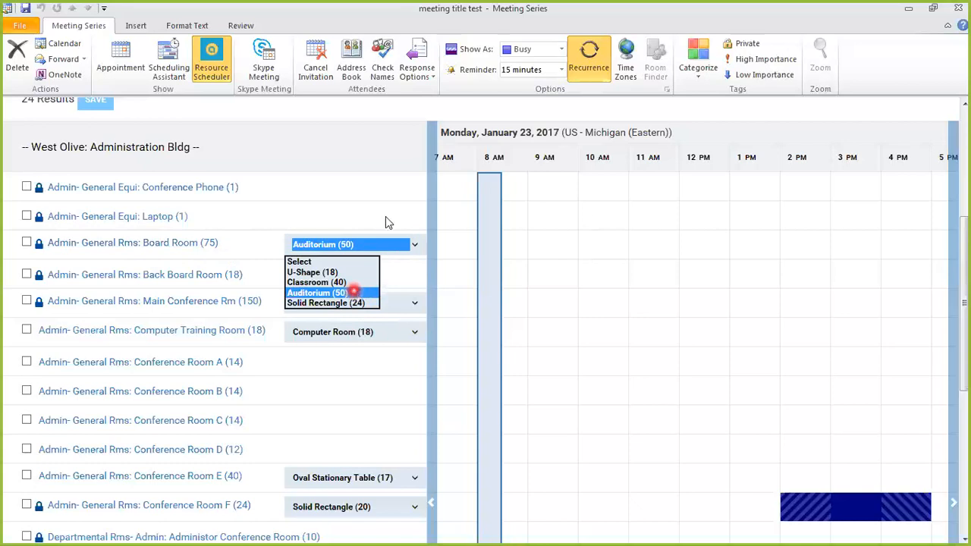
click(365, 135)
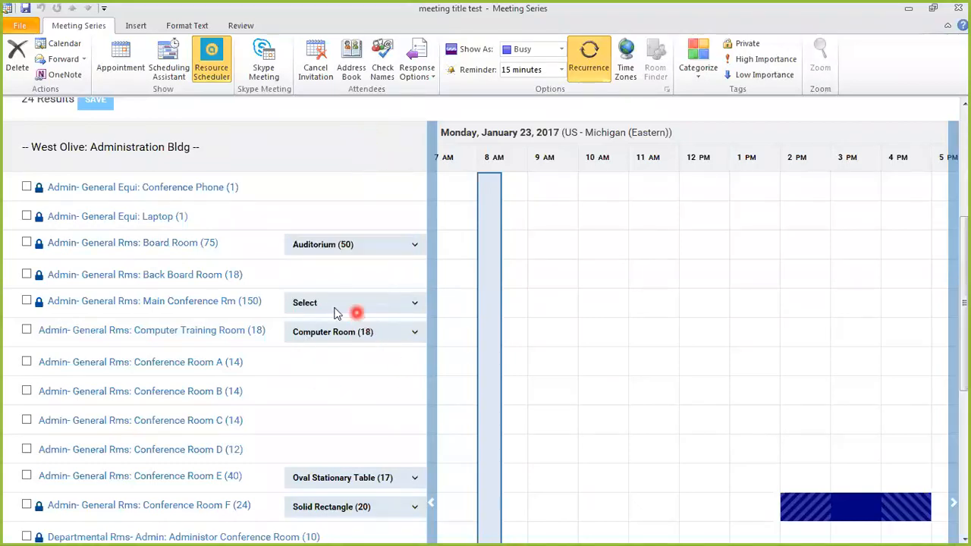
Select the Back Board Room (18) from the Administration Bldg resources and save the selection
click(27, 275)
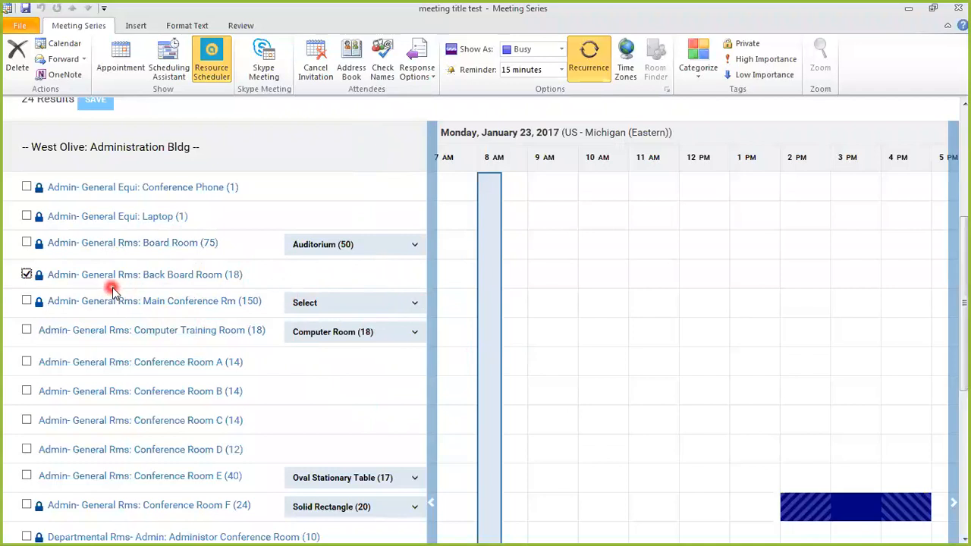
scroll(717, 439, down, 1)
scroll(717, 439, up, 1)
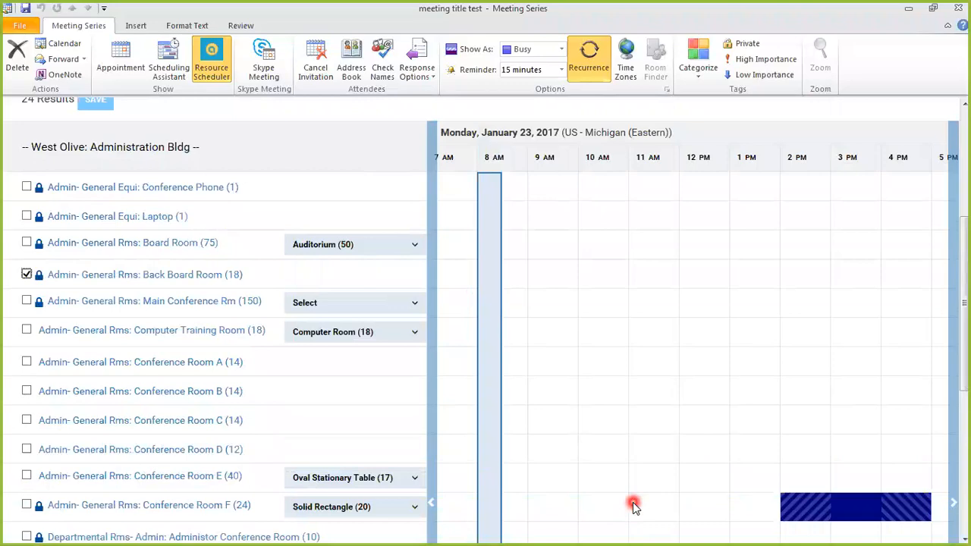
scroll(634, 507, down, 5)
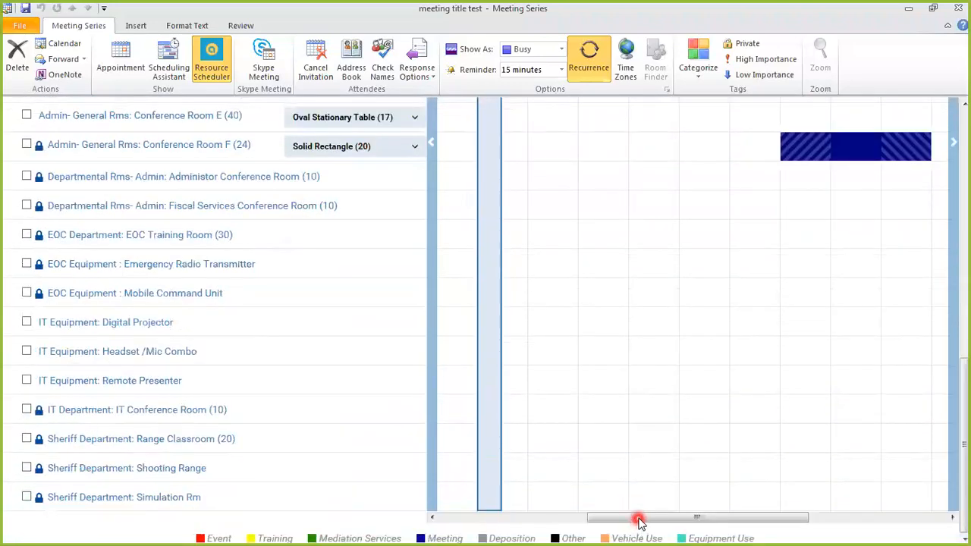
scroll(637, 493, up, 5)
scroll(243, 361, down, 3)
scroll(253, 379, up, 1)
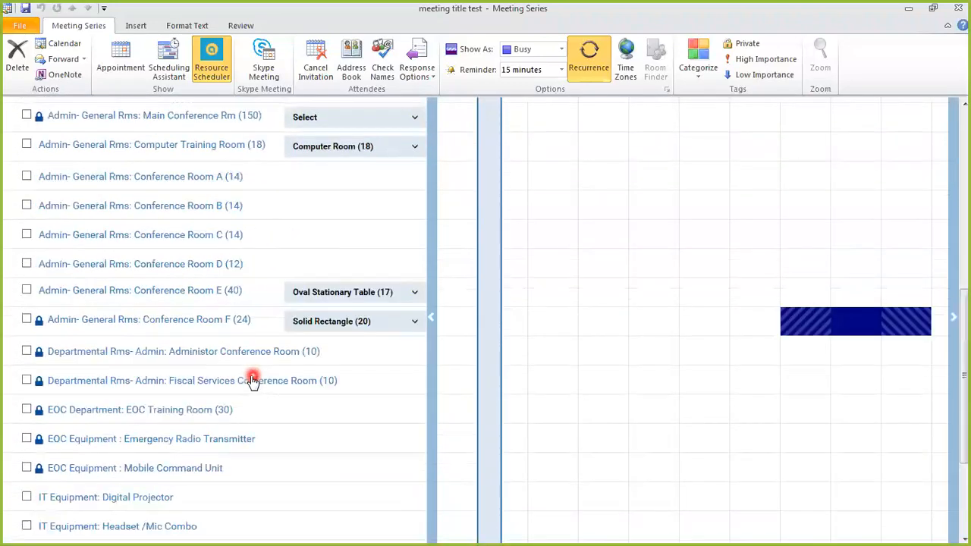
scroll(253, 379, up, 7)
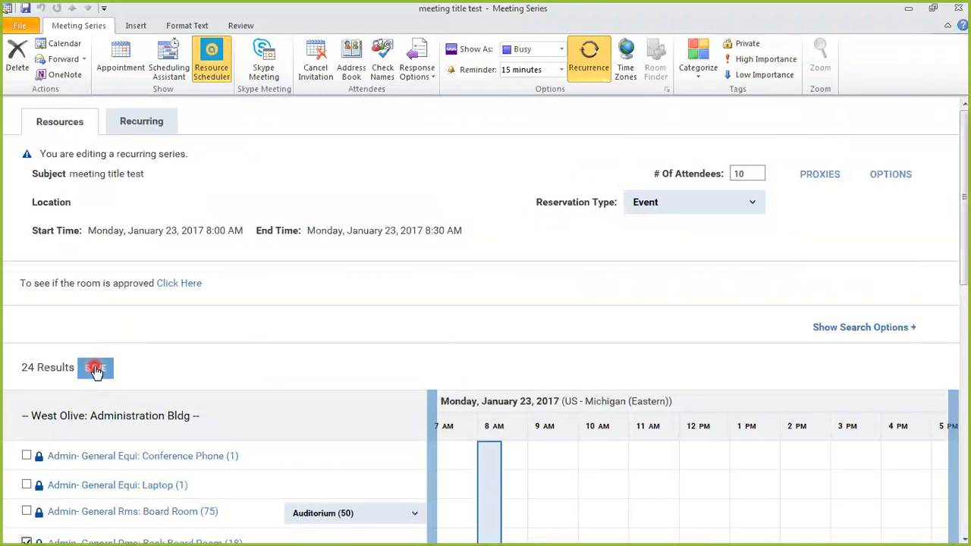
click(95, 369)
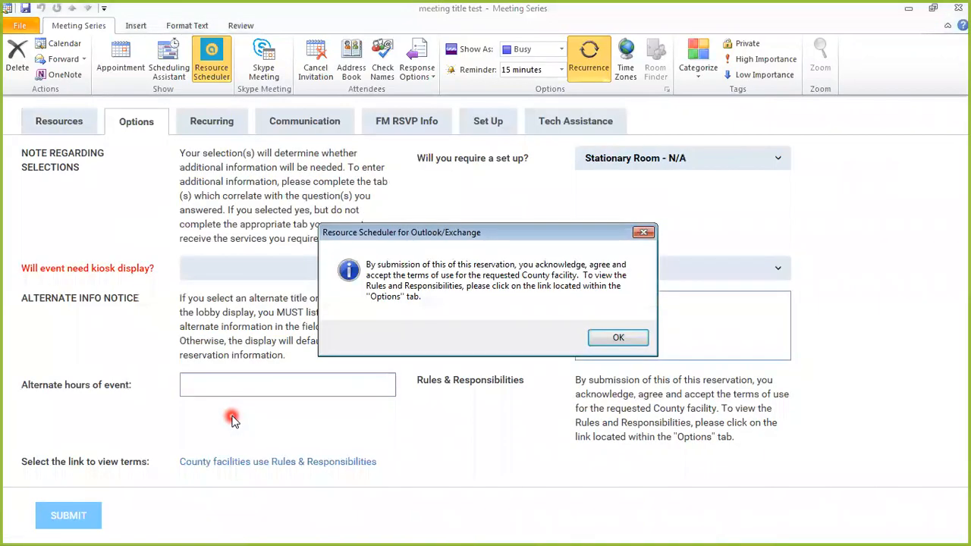
Acknowledge the terms-of-use notice and set the event's kiosk display requirement to Yes
click(604, 339)
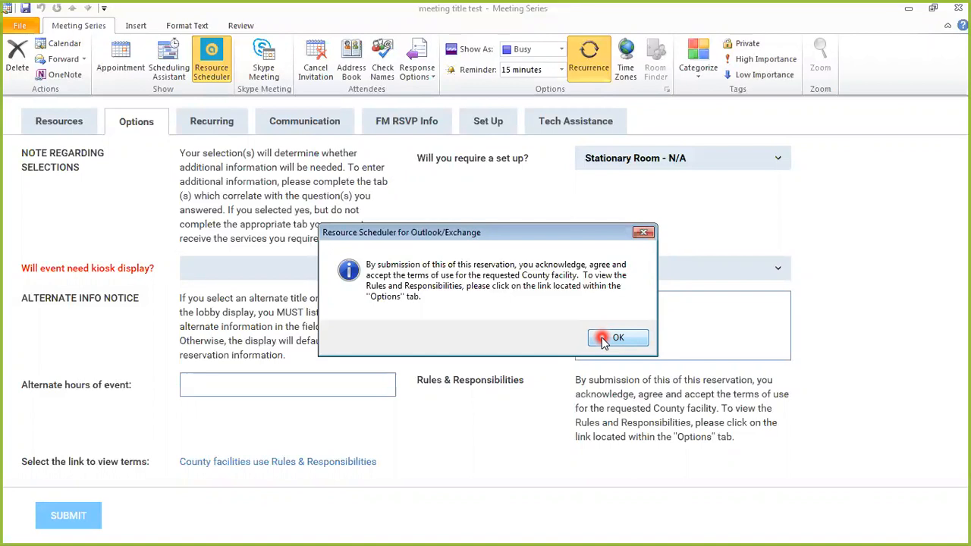
click(603, 341)
click(557, 339)
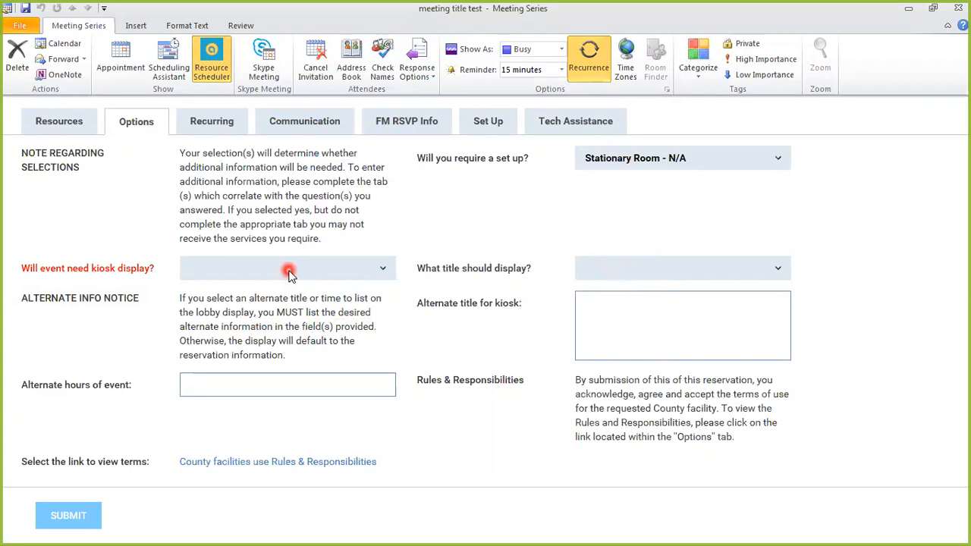
click(289, 272)
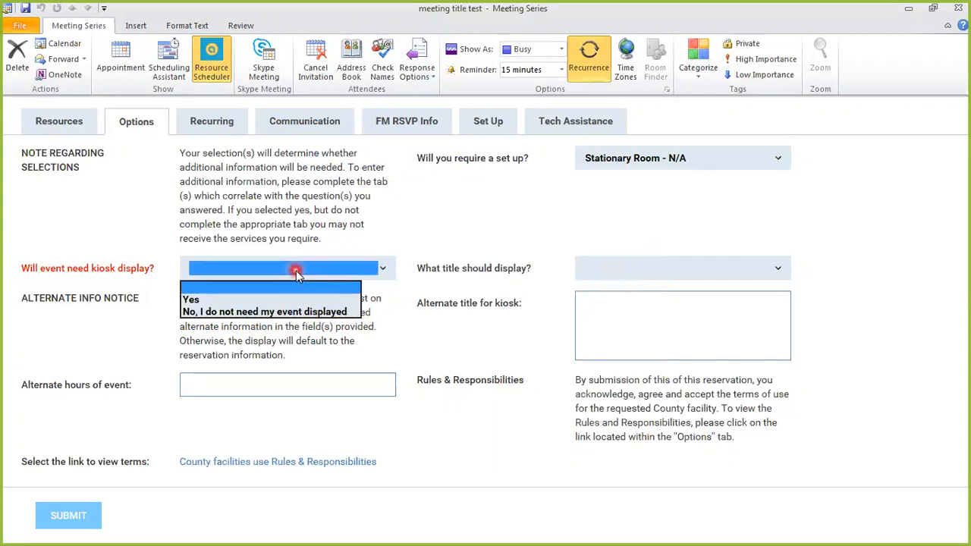
click(241, 297)
click(300, 318)
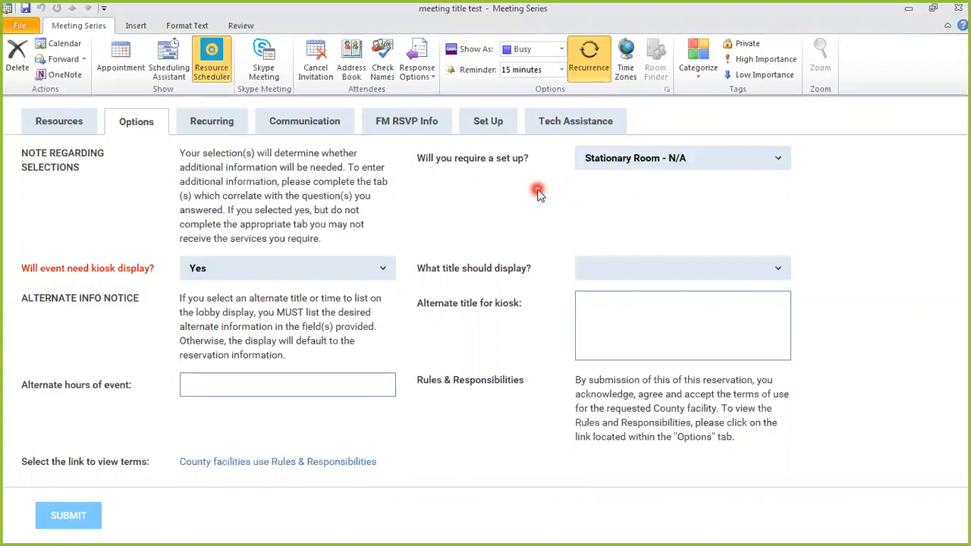
Set the room set-up requirement to Yes and save the option changes while moving on to the recurring dates
click(629, 158)
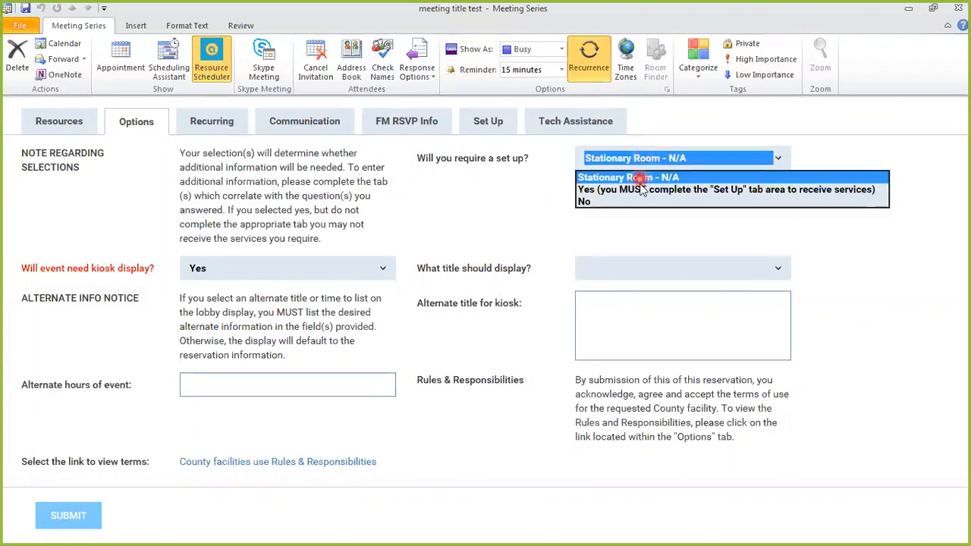
click(632, 191)
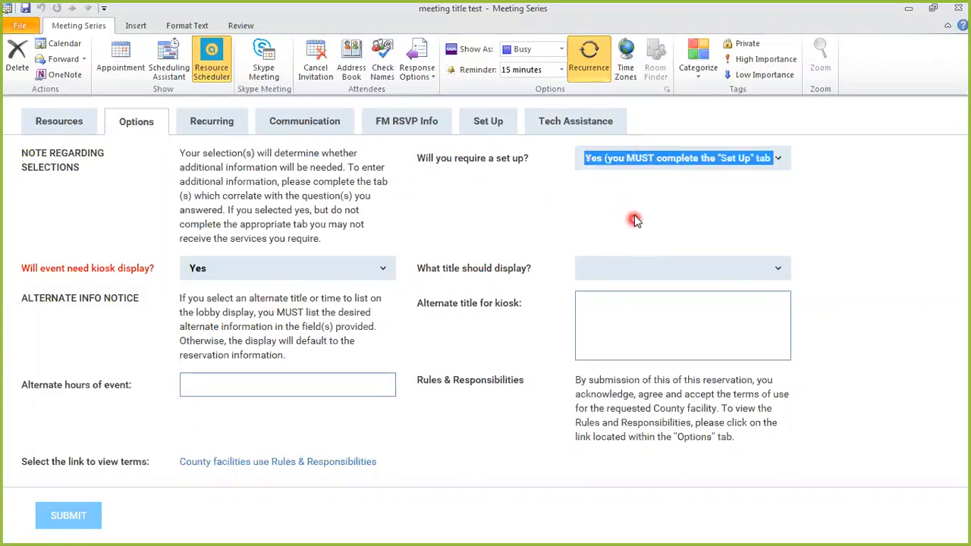
click(241, 384)
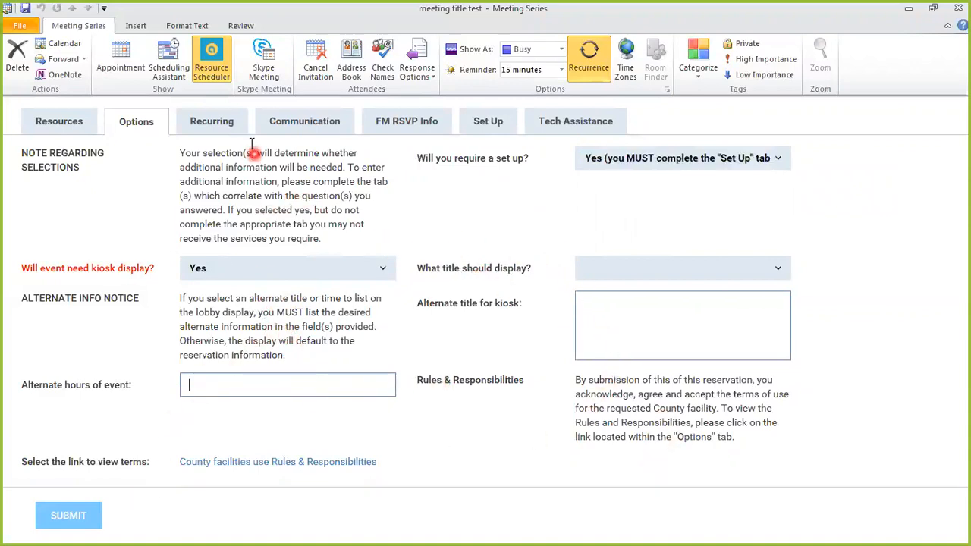
click(216, 123)
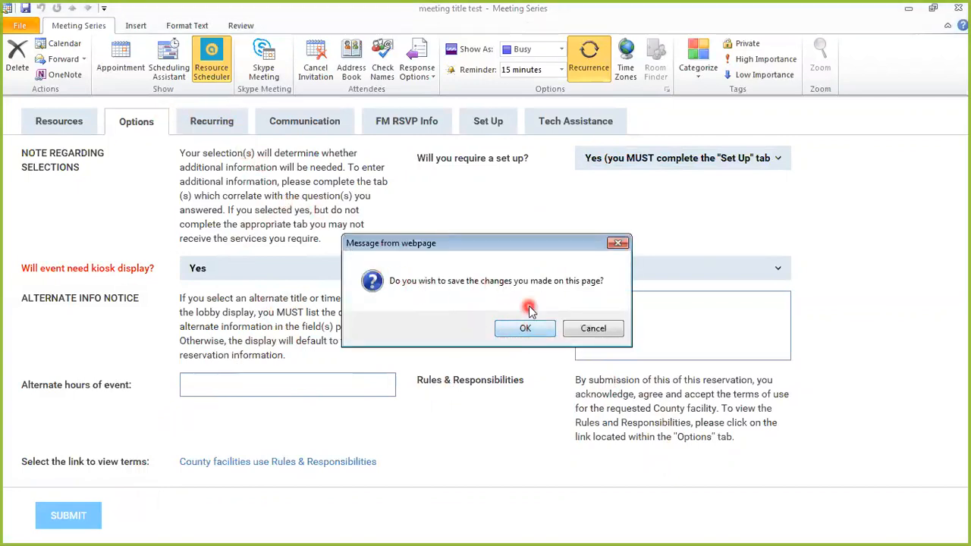
click(512, 337)
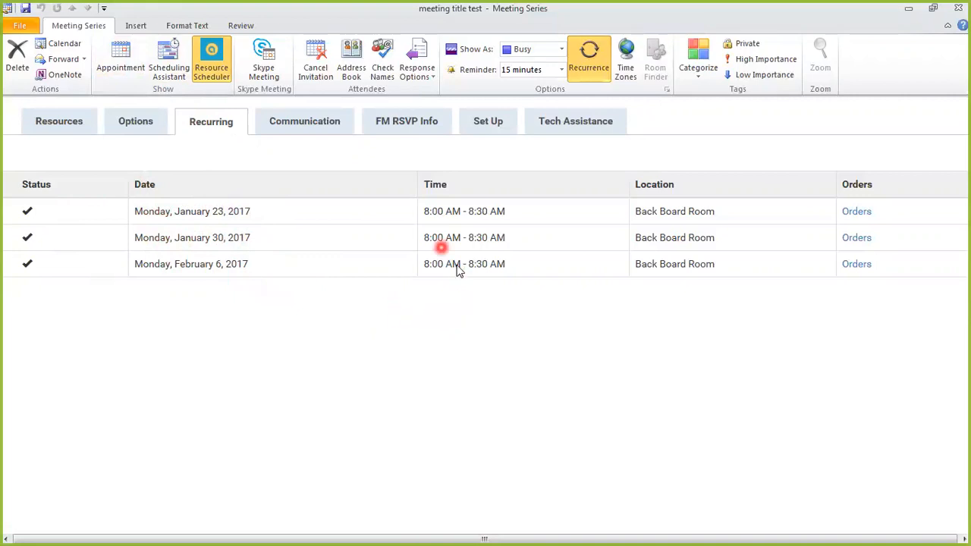
Check the selected room in the reservation's resources, then return to the appointment details and send the meeting invitation
click(76, 126)
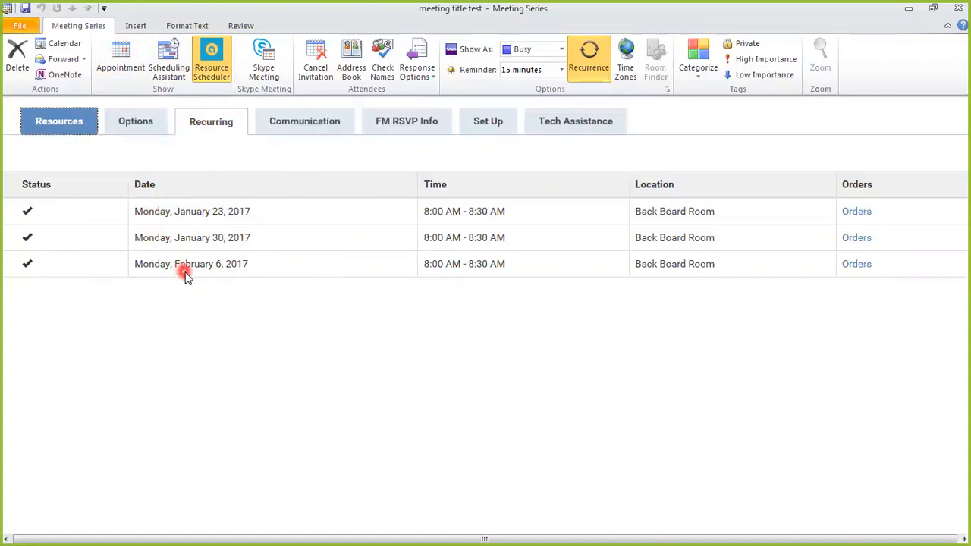
click(91, 130)
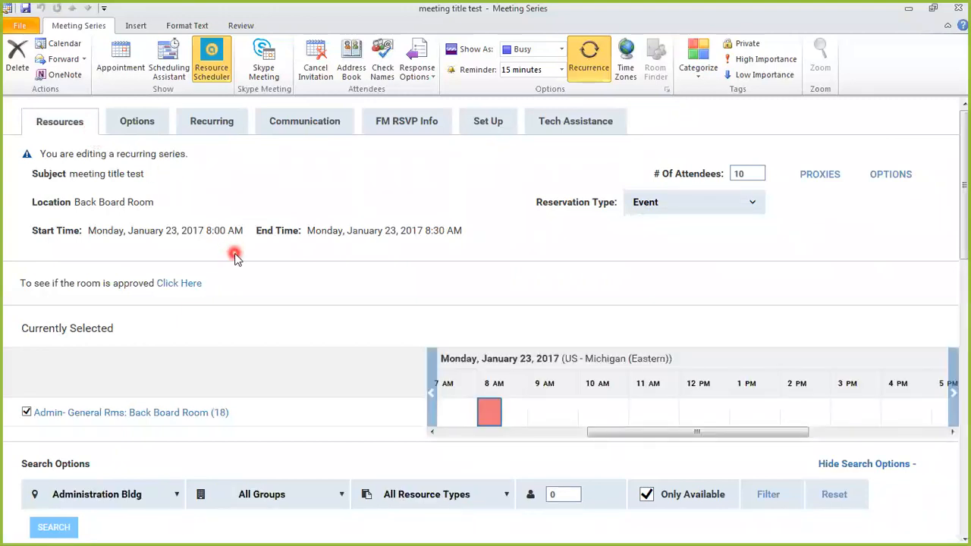
scroll(262, 261, down, 1)
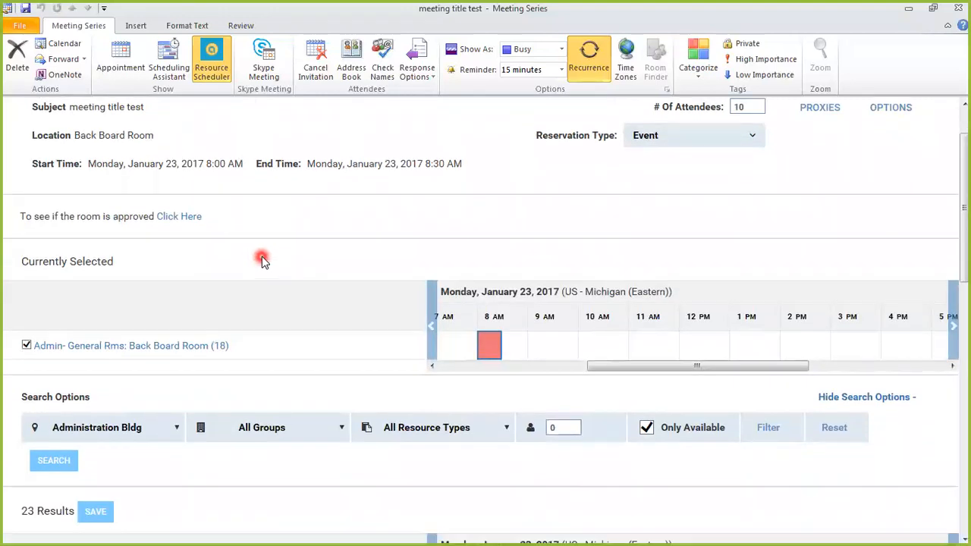
click(122, 59)
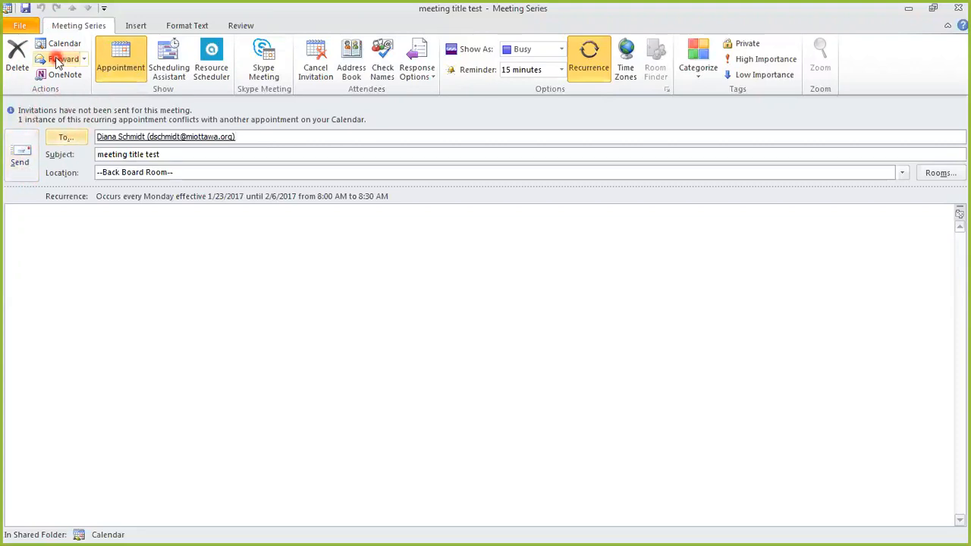
click(21, 166)
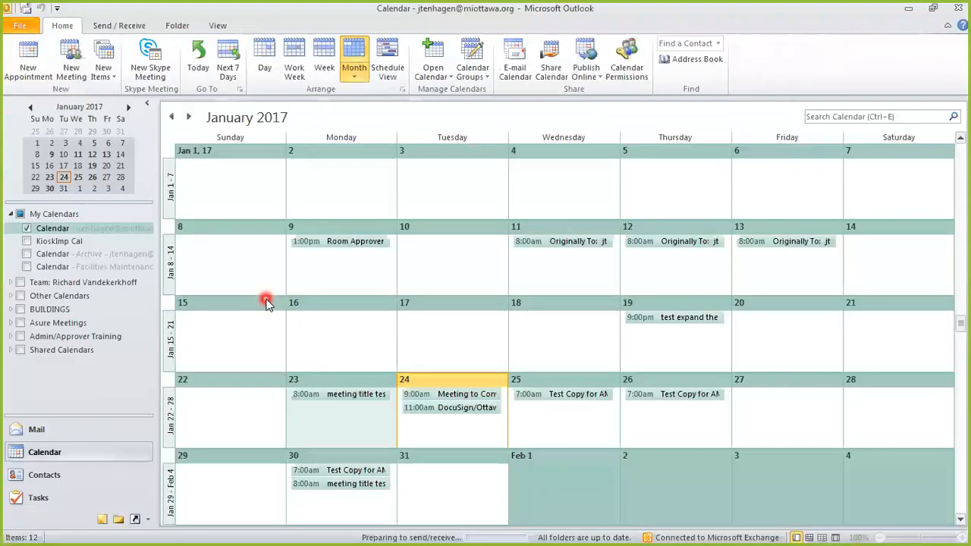
Open only the January 23 occurrence of "meeting title test" from the calendar and display its Resource Scheduler reservation
scroll(360, 398, down, 1)
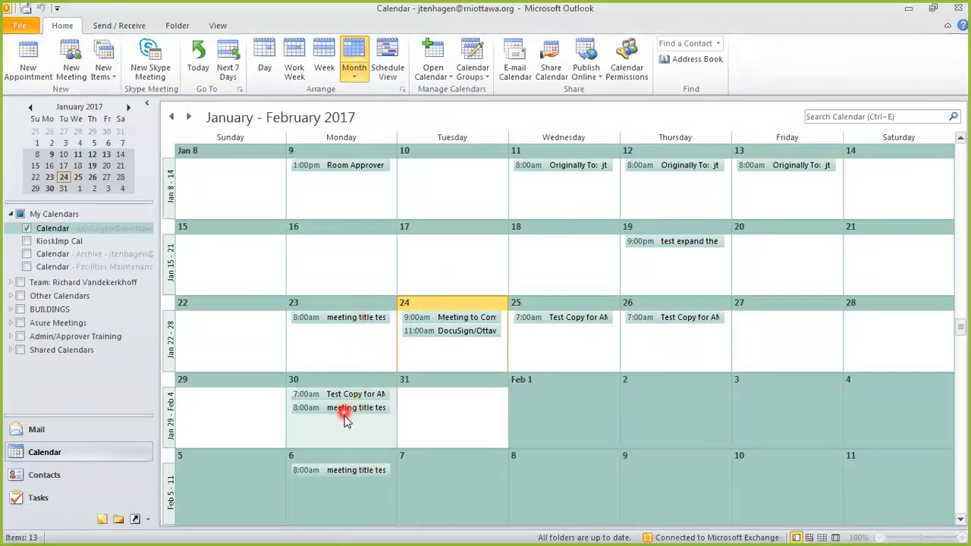
double_click(344, 315)
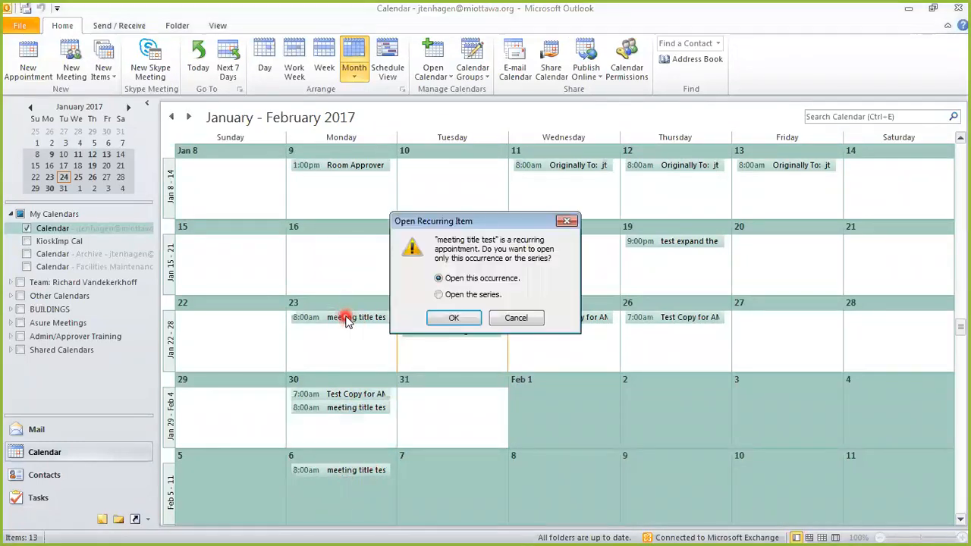
click(464, 320)
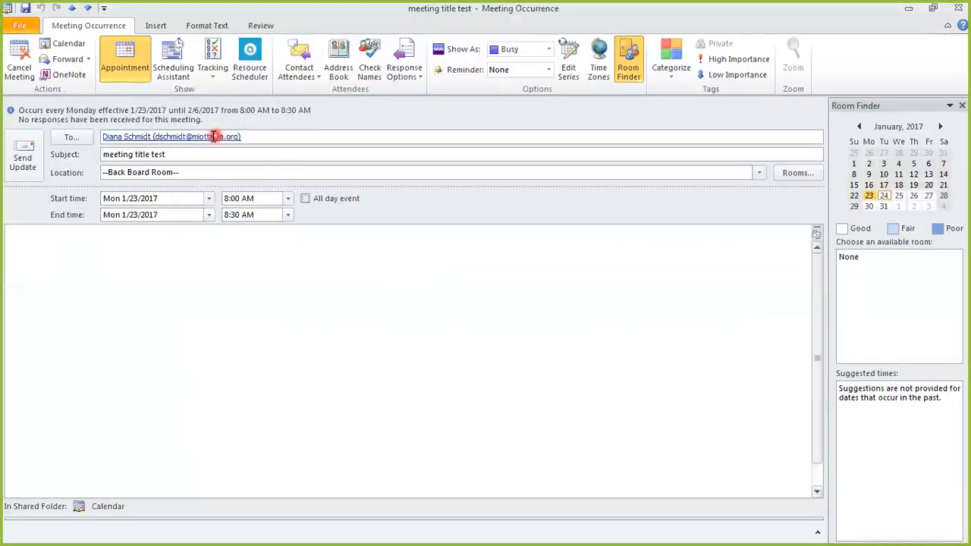
click(255, 72)
click(252, 197)
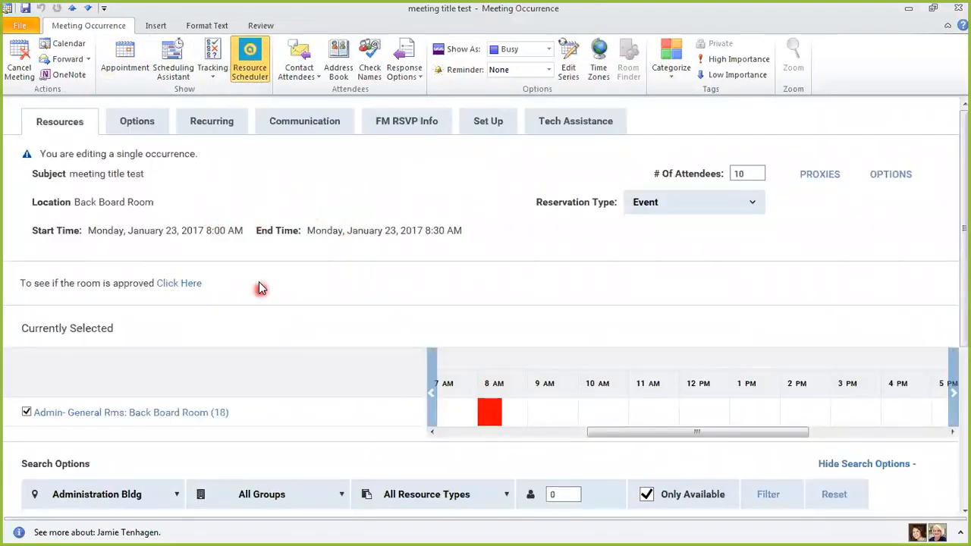
Review the resources and options reserved for the single occurrence, then close the meeting and return to the calendar
scroll(353, 310, down, 1)
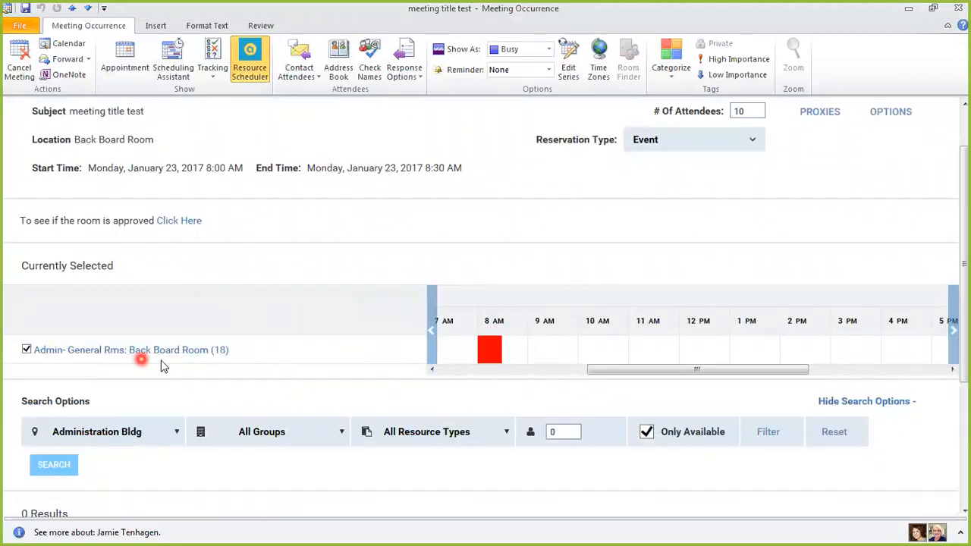
scroll(321, 312, up, 1)
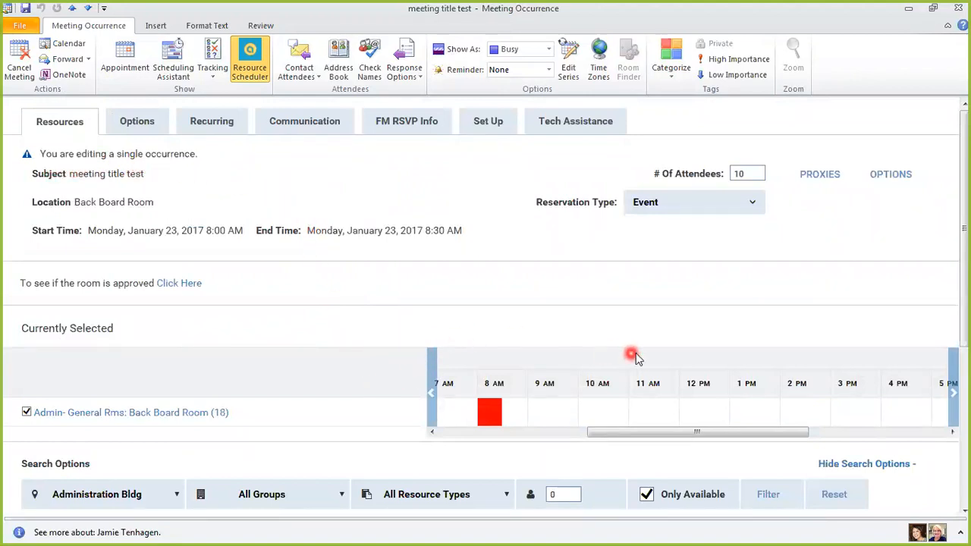
click(211, 121)
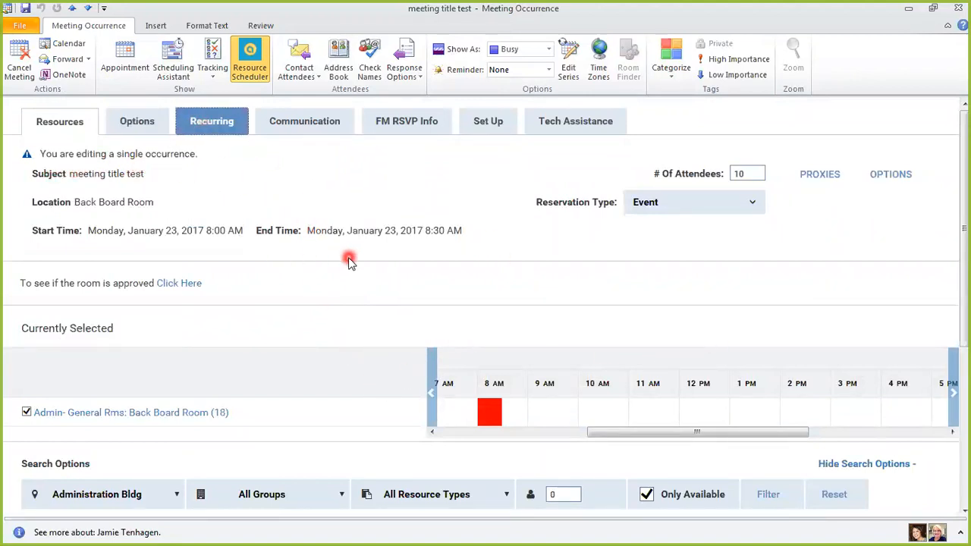
click(138, 122)
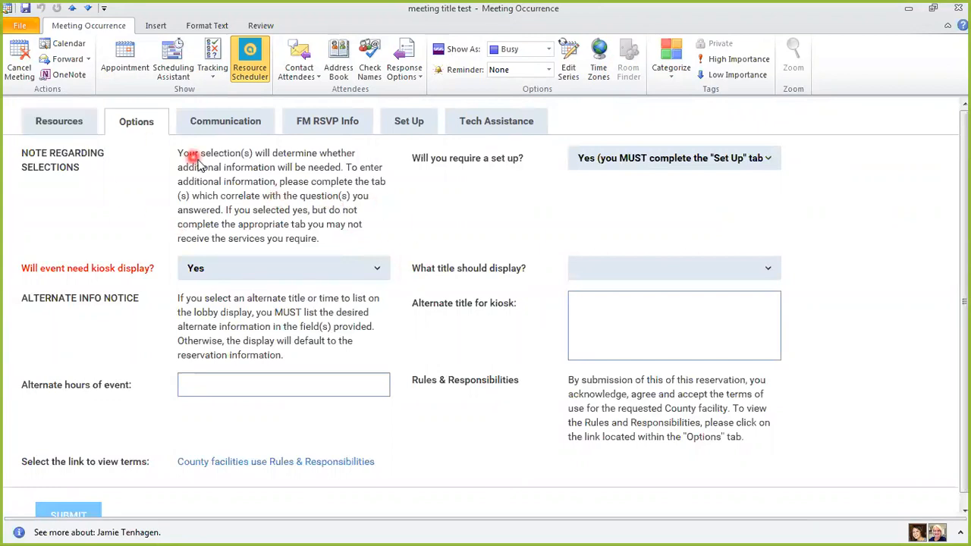
click(59, 122)
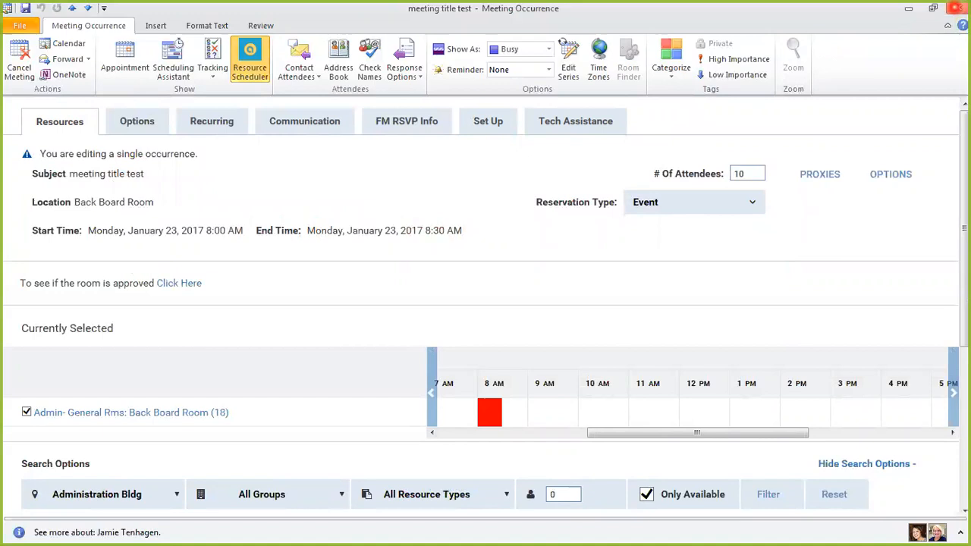
click(959, 8)
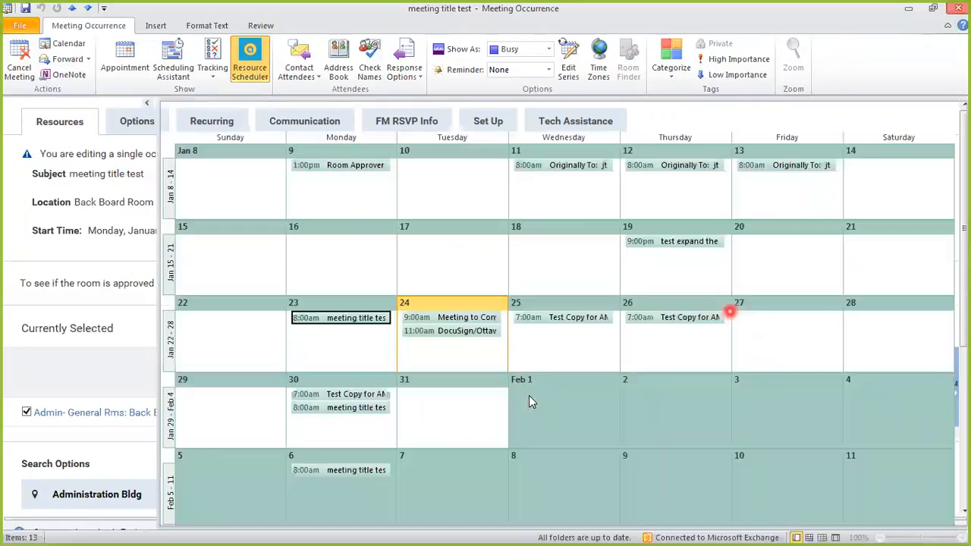
mouse_move(357, 433)
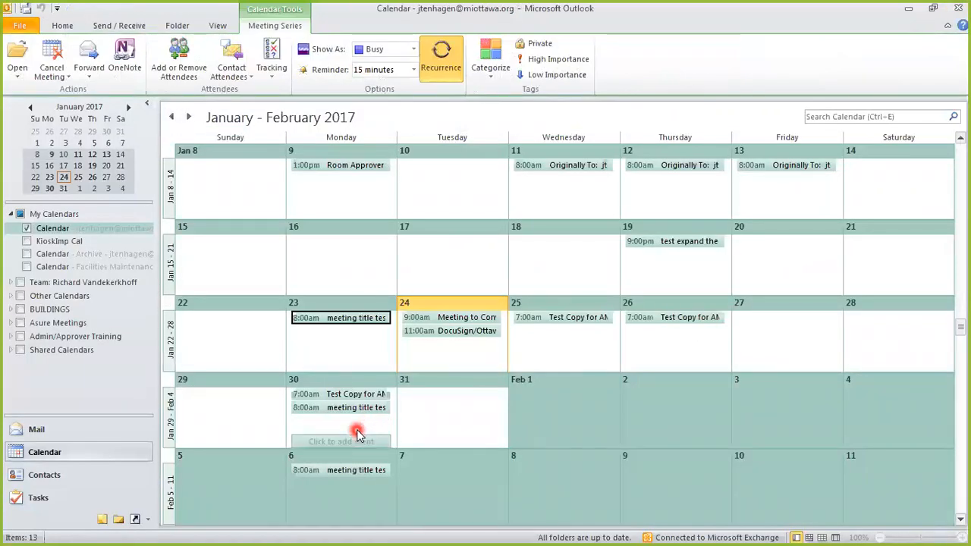